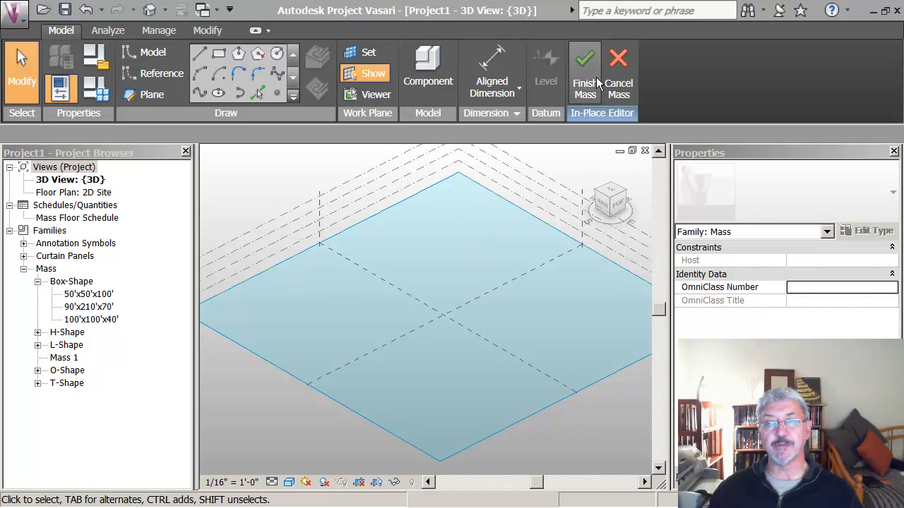
Draw a rectangle about 120' by 96' on Level 1, surrounding the intersection of the two reference planes
{"action": "left_click", "coordinate": [219, 53]}
{"action": "left_click", "coordinate": [446, 252]}
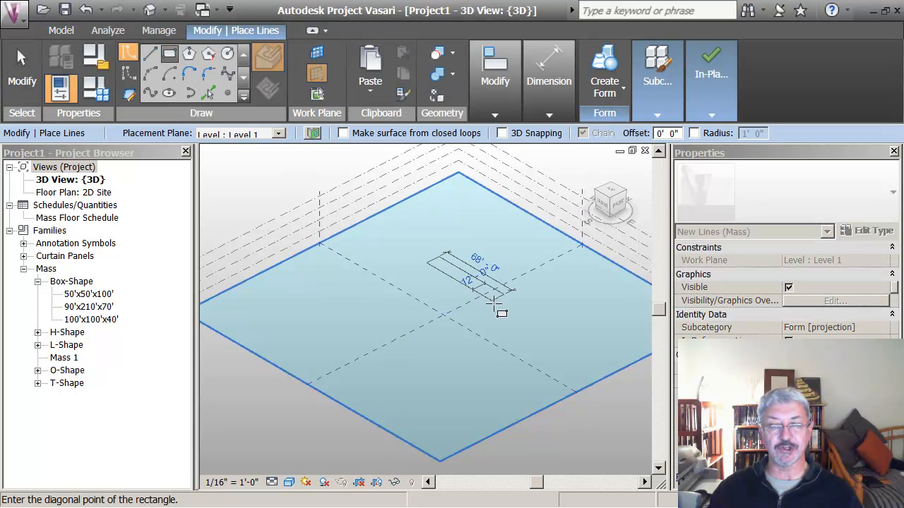
{"action": "left_click", "coordinate": [455, 374]}
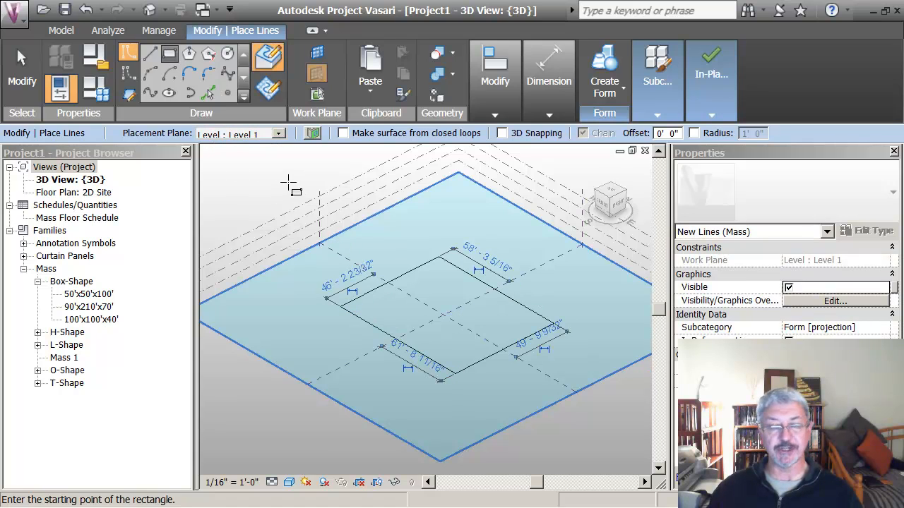
{"action": "key", "text": "Escape"}
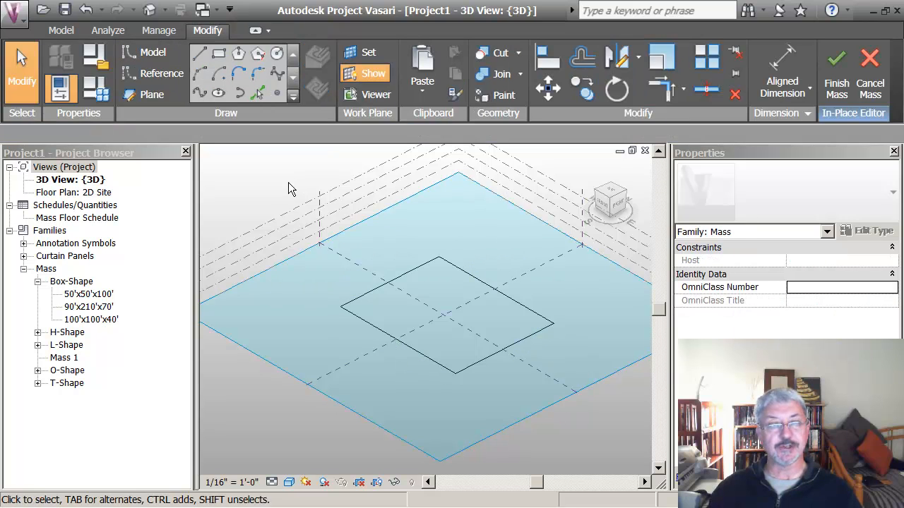
Reposition the rectangle's upper-left side by setting its distance to the opposite side to 100'
{"action": "key", "text": "Tab"}
{"action": "left_click", "coordinate": [422, 274]}
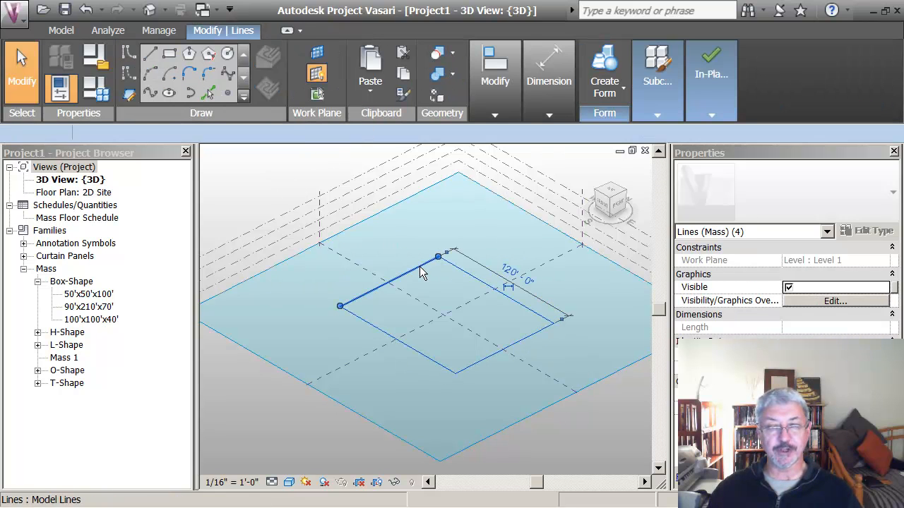
{"action": "left_click", "coordinate": [421, 275]}
{"action": "left_click", "coordinate": [509, 271]}
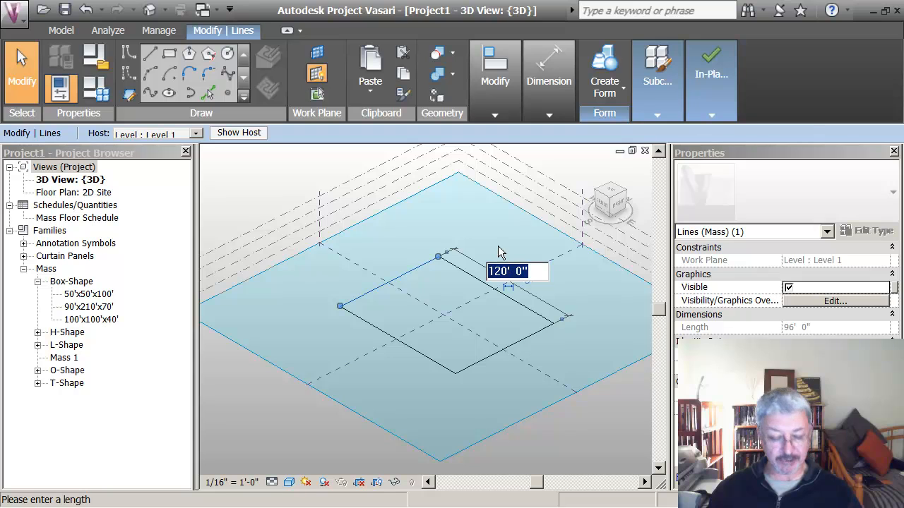
{"action": "type", "text": "1"}
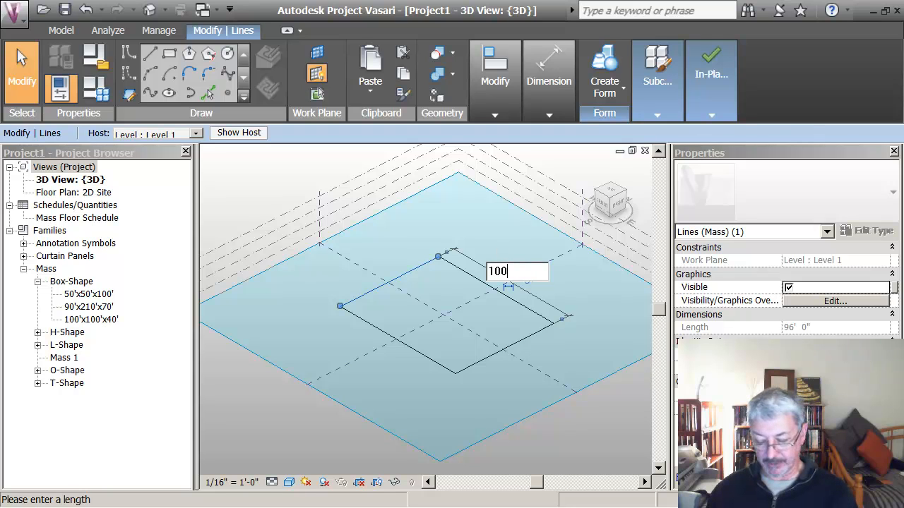
{"action": "type", "text": "00"}
{"action": "key", "text": "Return"}
{"action": "left_click", "coordinate": [490, 226]}
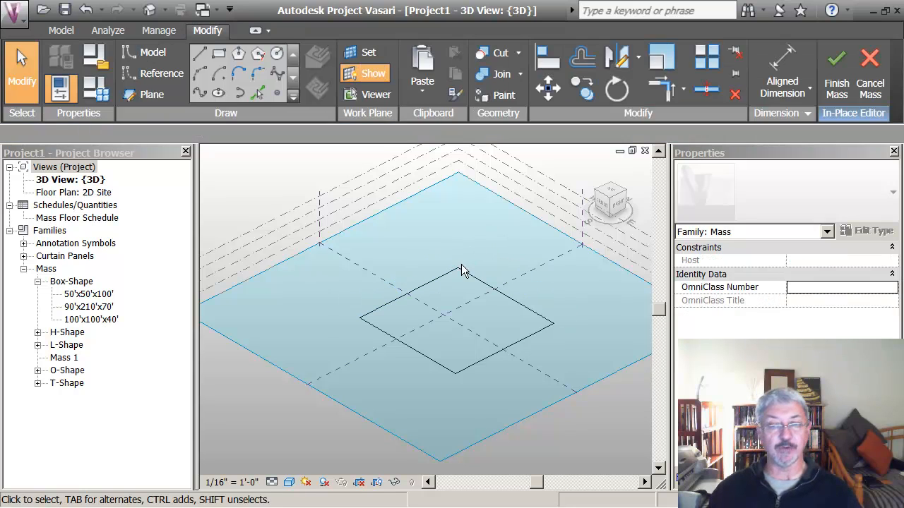
Reposition the rectangle's lower-left side by setting its distance to the opposite side to 150'
{"action": "key", "text": "Tab"}
{"action": "left_click", "coordinate": [382, 332]}
{"action": "left_click", "coordinate": [382, 331]}
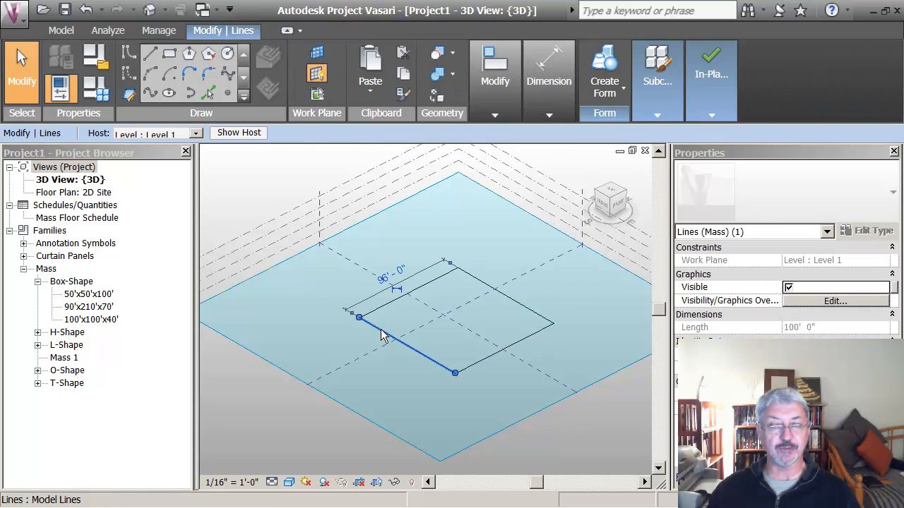
{"action": "left_click", "coordinate": [387, 277]}
{"action": "type", "text": "150"}
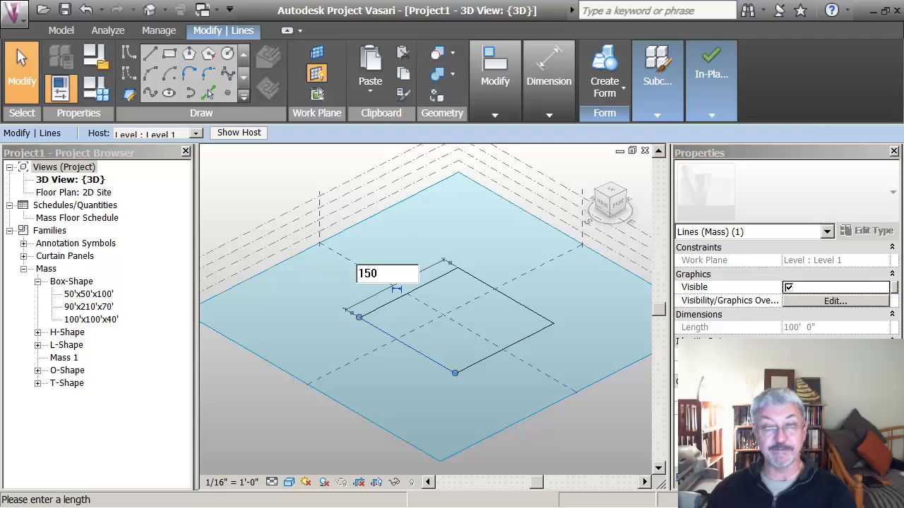
{"action": "key", "text": "Return"}
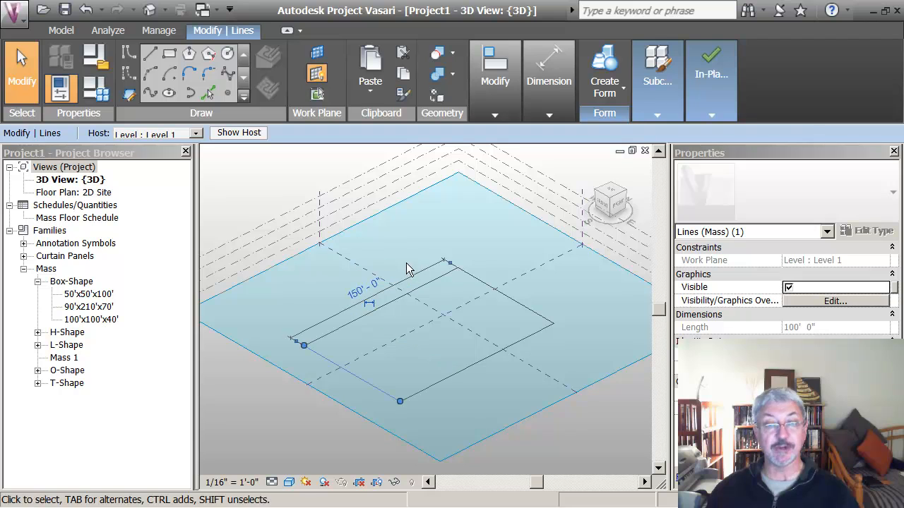
{"action": "key", "text": "Escape"}
Select the whole rectangle chain and move it so it sits roughly centred on the crossing reference planes
{"action": "middle_click_drag", "start_coordinate": [406, 249], "coordinate": [430, 228]}
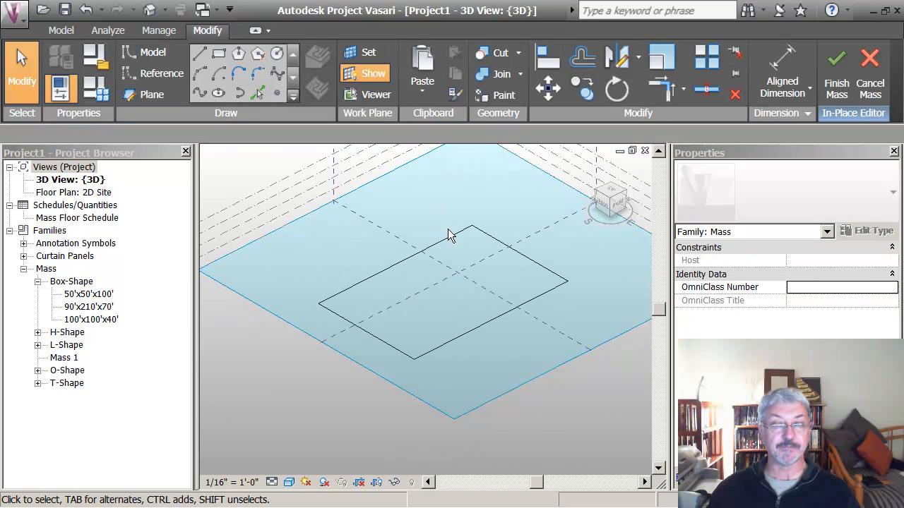
{"action": "key", "text": "Tab"}
{"action": "left_click", "coordinate": [447, 238]}
{"action": "left_click_drag", "start_coordinate": [447, 238], "coordinate": [453, 217]}
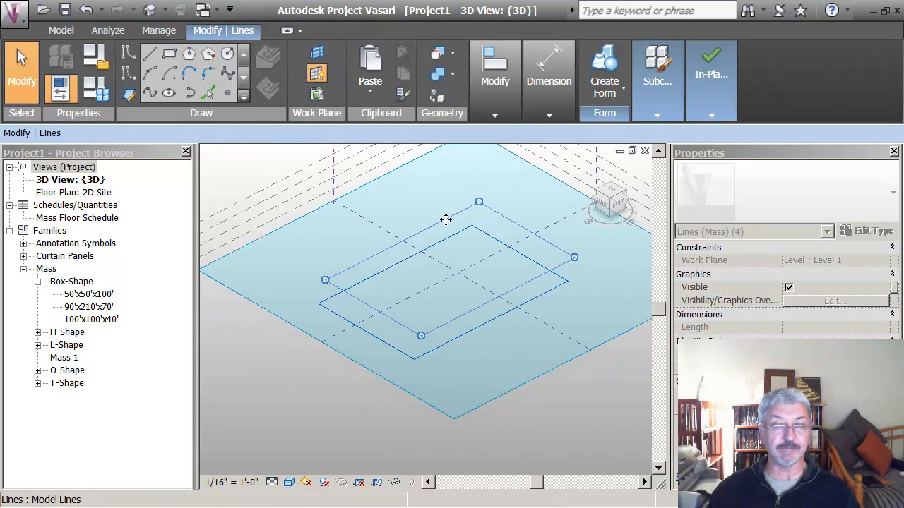
{"action": "key", "text": "Escape"}
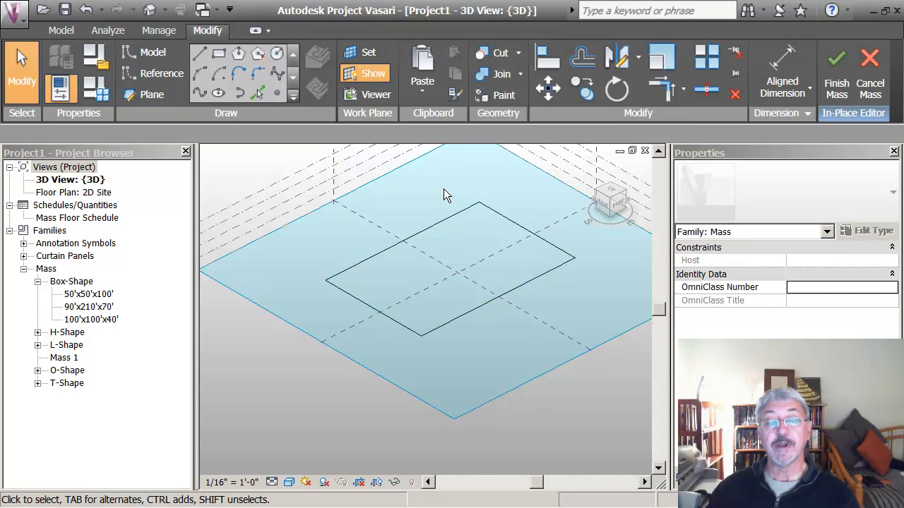
Create a solid form from the complete chain of four rectangle lines
{"action": "middle_click_drag", "start_coordinate": [441, 186], "coordinate": [424, 211]}
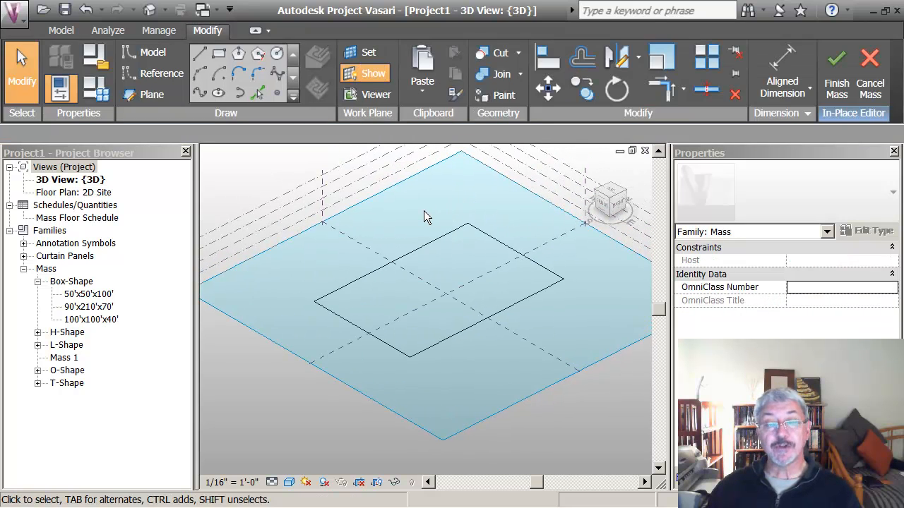
{"action": "key", "text": "Tab"}
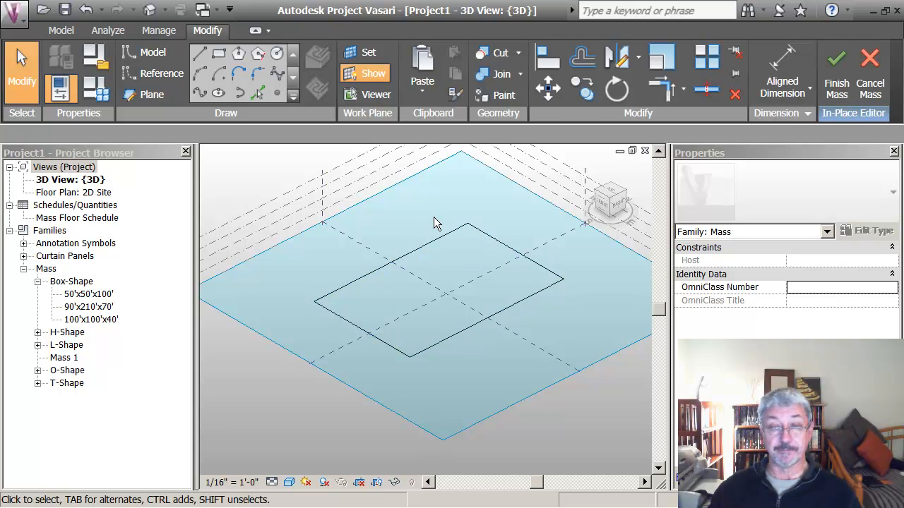
{"action": "left_click", "coordinate": [434, 242]}
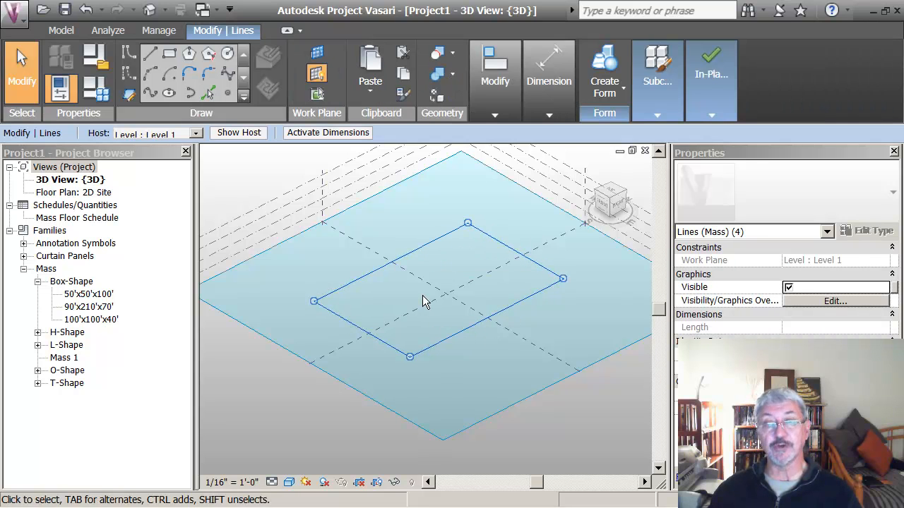
{"action": "left_click", "coordinate": [604, 92]}
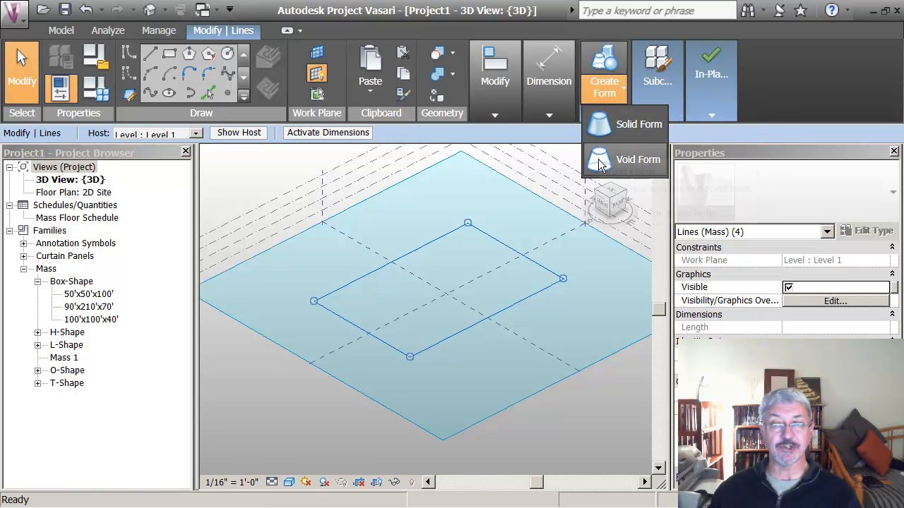
{"action": "left_click", "coordinate": [598, 127]}
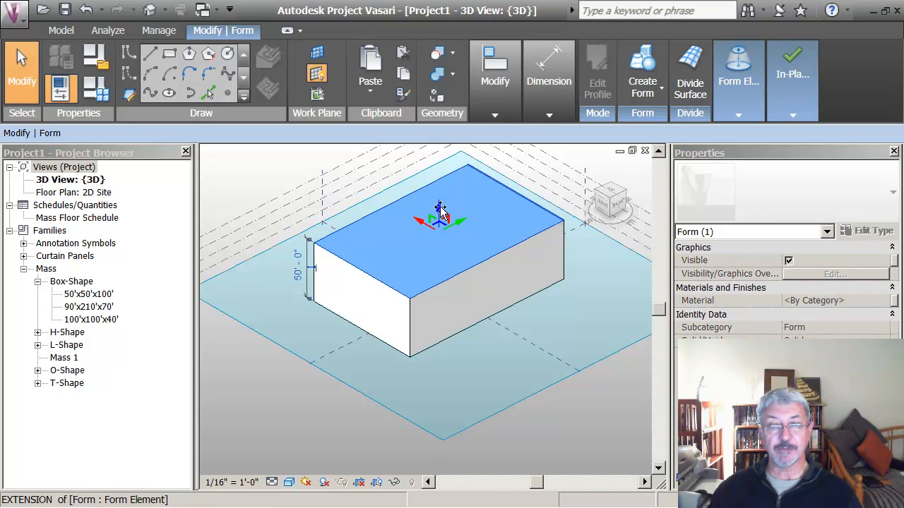
Pull the box's top face upward, and set the box height to 100'
{"action": "left_click_drag", "start_coordinate": [441, 212], "coordinate": [445, 182]}
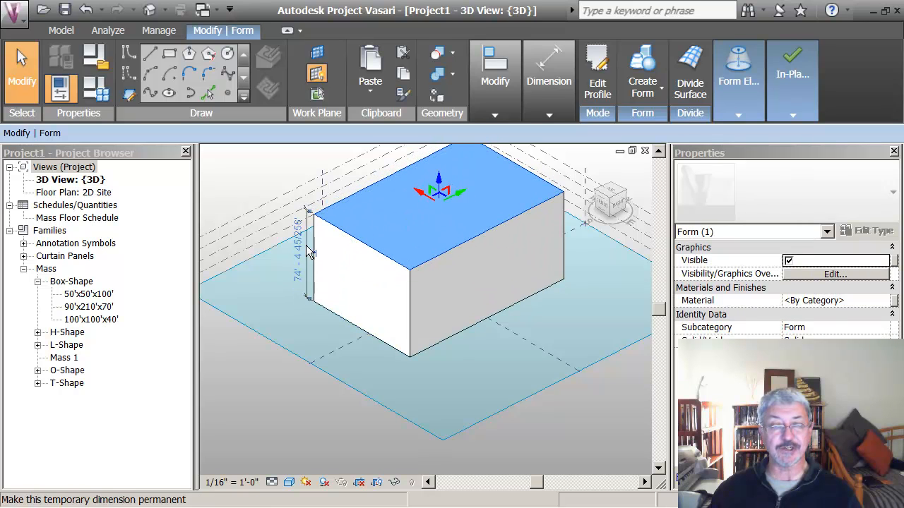
{"action": "left_click", "coordinate": [299, 252]}
{"action": "type", "text": "100"}
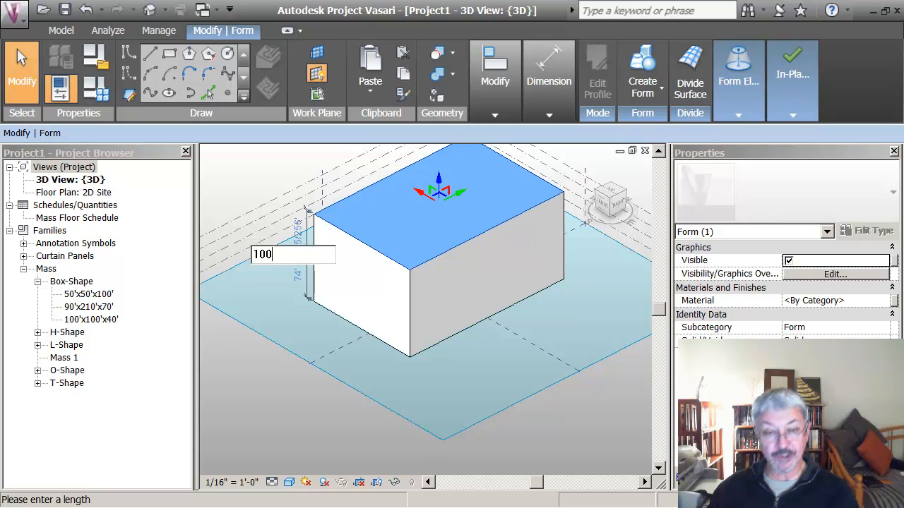
{"action": "key", "text": "Return"}
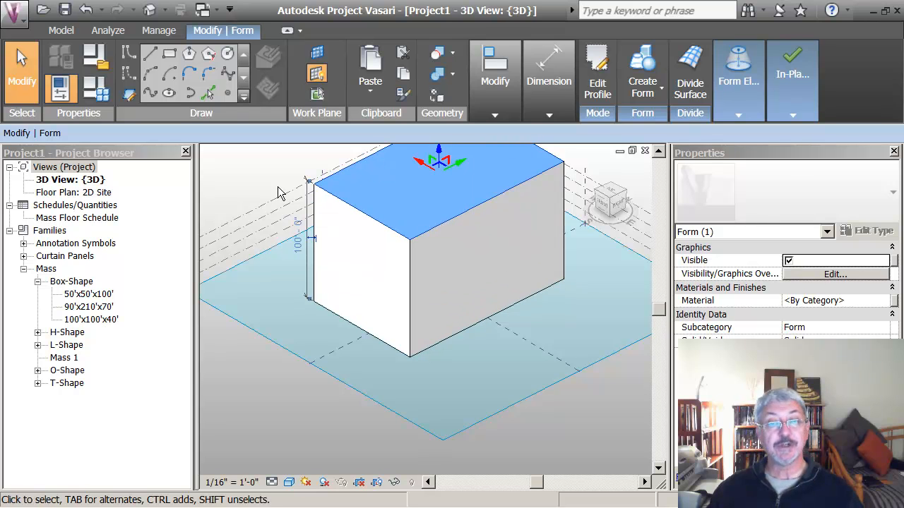
{"action": "left_click", "coordinate": [271, 184]}
Align the box's top face with the uppermost level line
{"action": "scroll", "coordinate": [272, 184], "scroll_direction": "down", "scroll_amount": 1}
{"action": "mouse_move", "coordinate": [281, 193]}
{"action": "middle_mouse_down"}
{"action": "mouse_move", "coordinate": [283, 211]}
{"action": "mouse_move", "coordinate": [276, 208]}
{"action": "middle_mouse_up"}
{"action": "scroll", "coordinate": [275, 208], "scroll_direction": "down", "scroll_amount": 1}
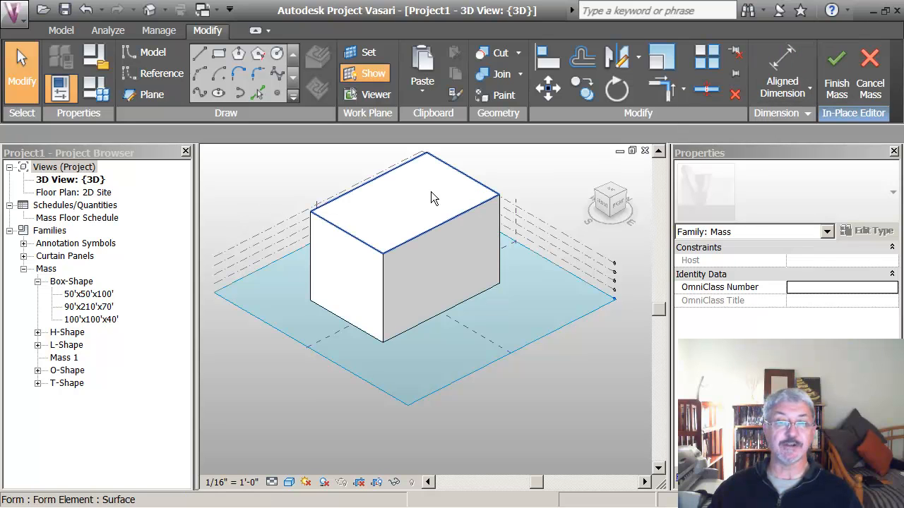
{"action": "left_click", "coordinate": [547, 58]}
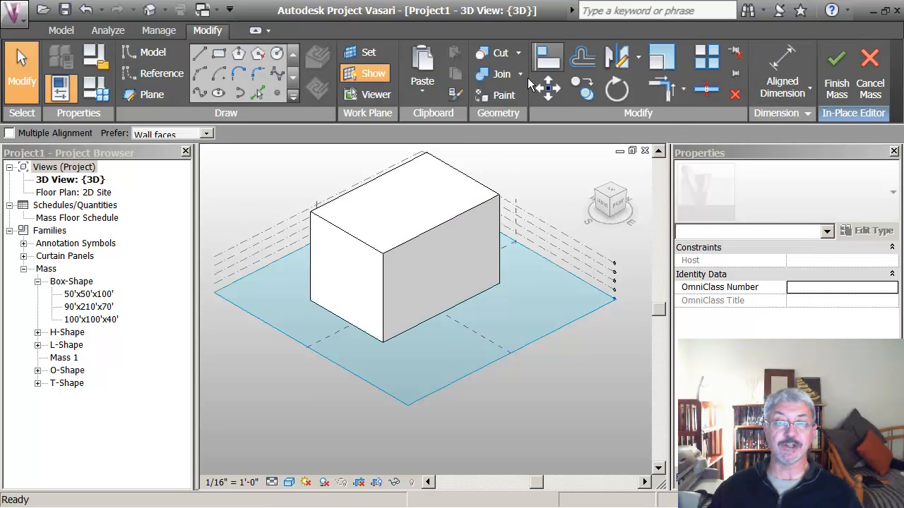
{"action": "left_click", "coordinate": [288, 227]}
{"action": "left_click", "coordinate": [396, 185]}
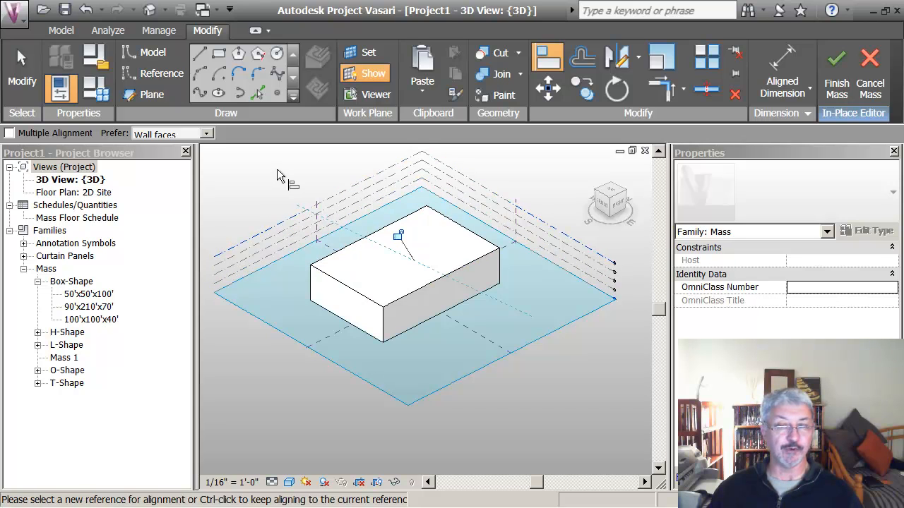
{"action": "key", "text": "Escape"}
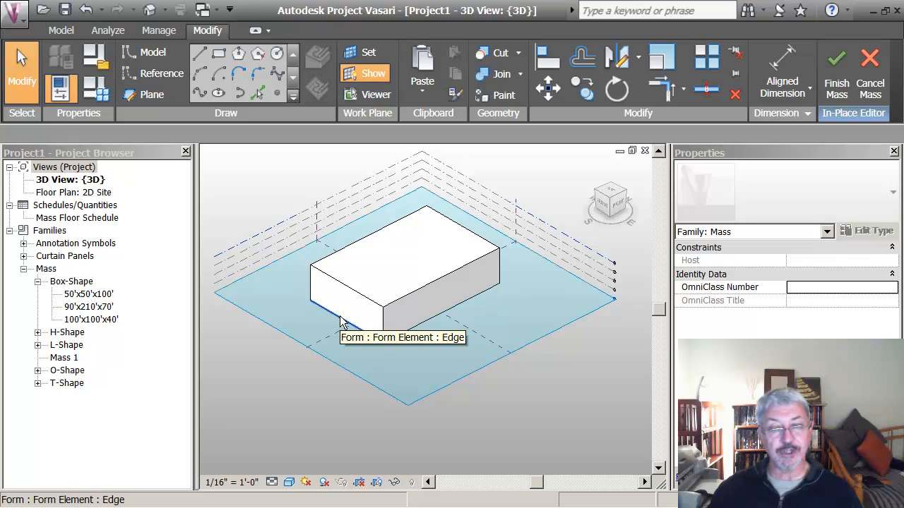
Select the bottom surface of the box and open its profile for editing
{"action": "key", "text": "Tab"}
{"action": "key", "text": "Tab"}
{"action": "key", "text": "Tab"}
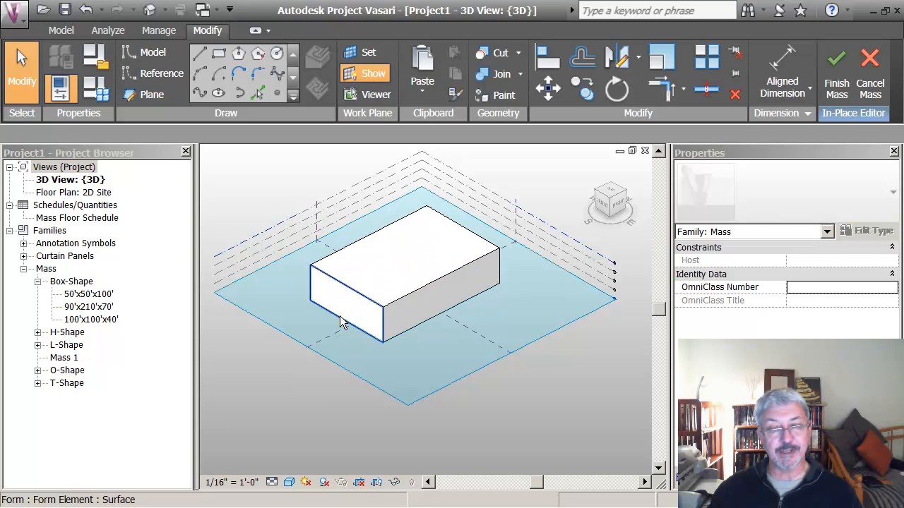
{"action": "key", "text": "Tab"}
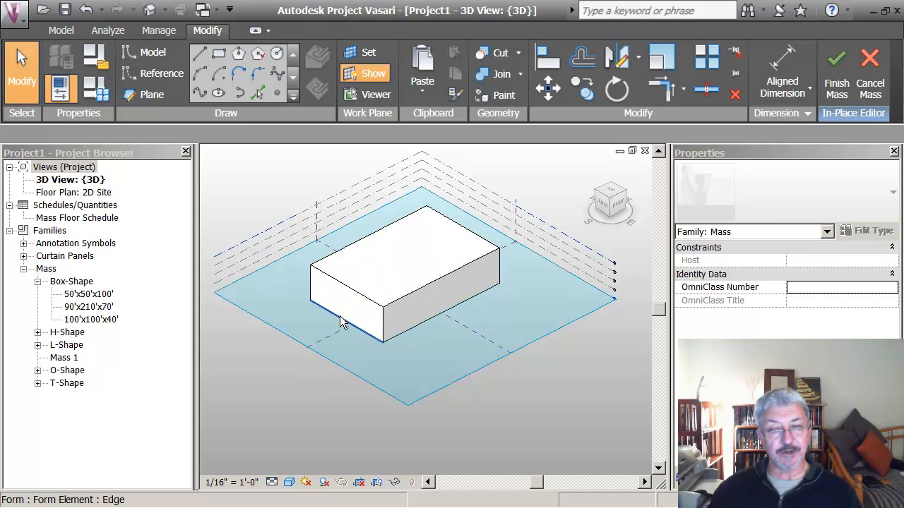
{"action": "key", "text": "Tab"}
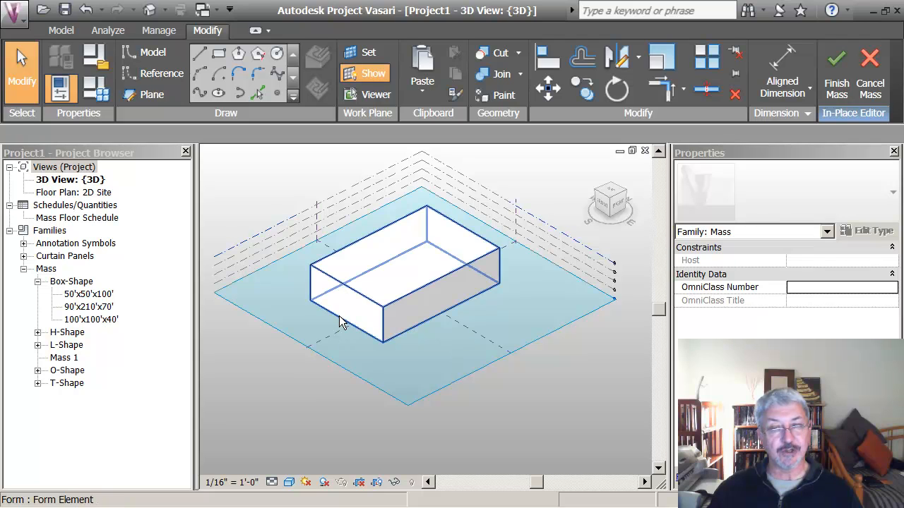
{"action": "key", "text": "Tab"}
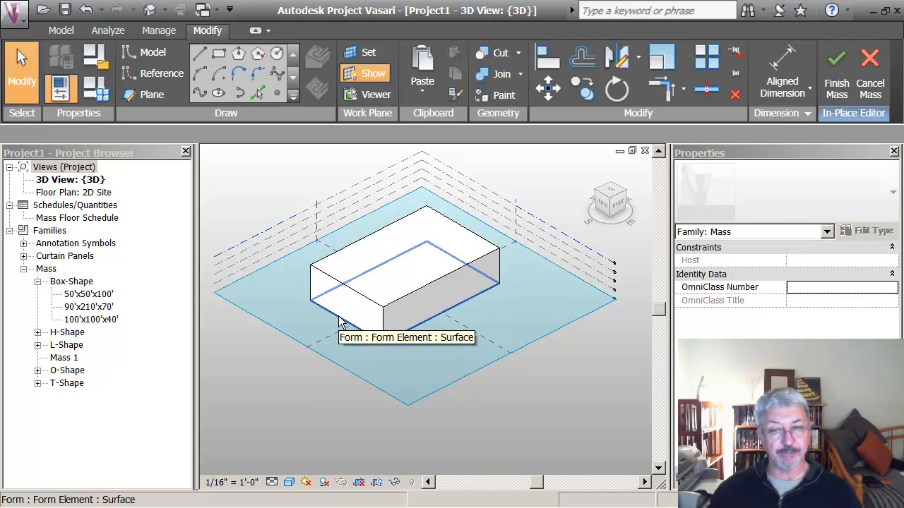
{"action": "left_click", "coordinate": [339, 318]}
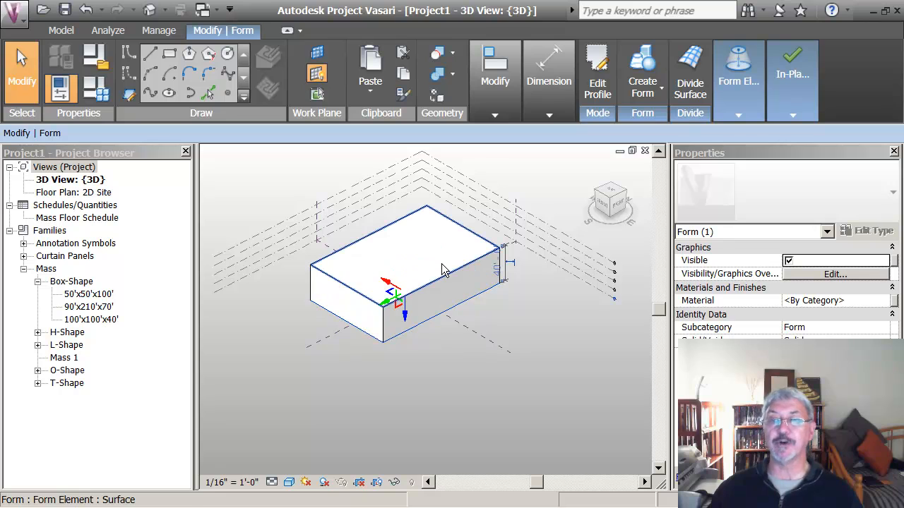
{"action": "left_click", "coordinate": [597, 89]}
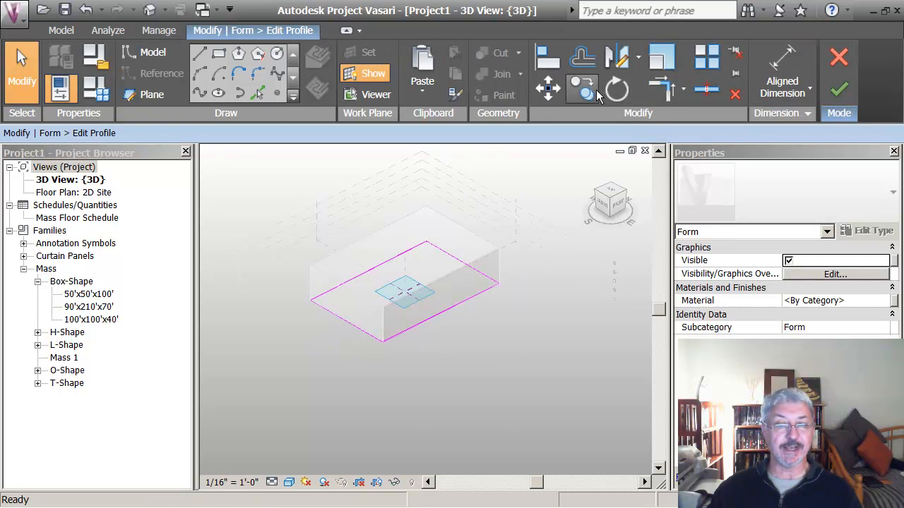
Replace the profile's short lower-left edge with an outward semicircular arc of 50' radius between the same corners
{"action": "left_click", "coordinate": [333, 324]}
{"action": "left_click", "coordinate": [319, 337]}
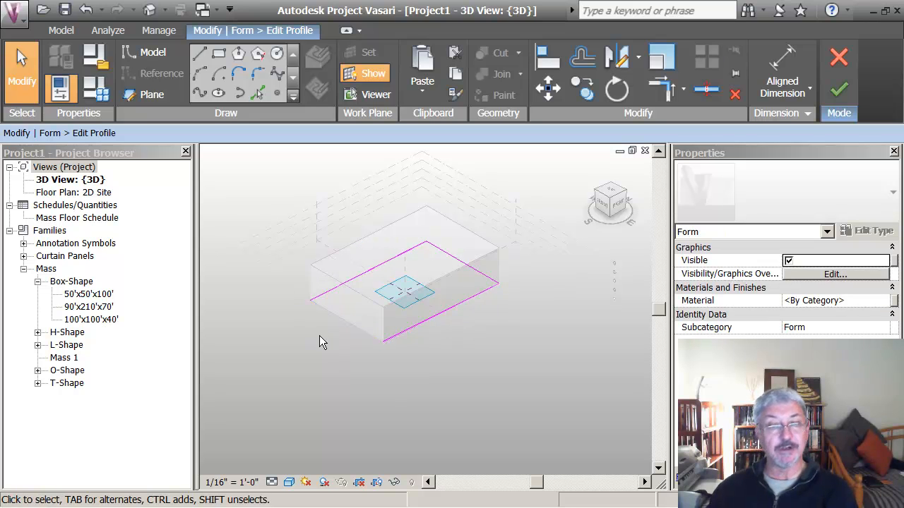
{"action": "left_click", "coordinate": [200, 73]}
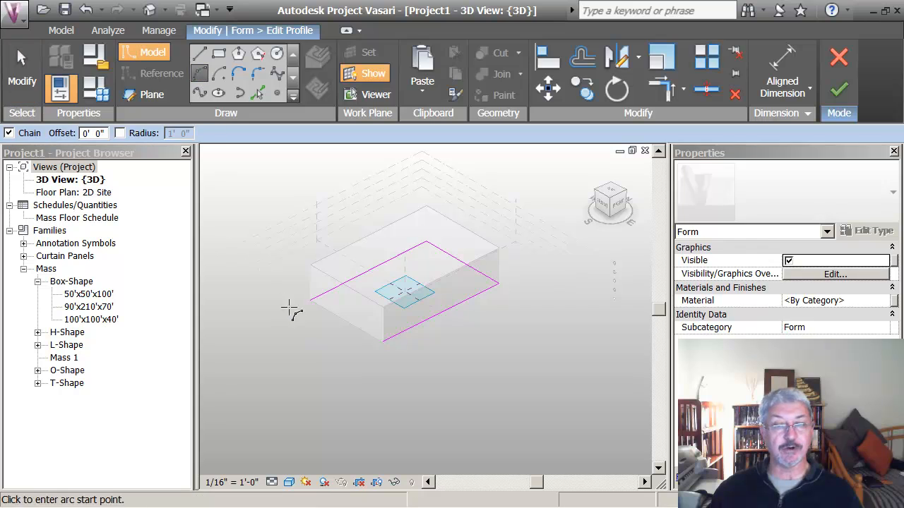
{"action": "left_click", "coordinate": [310, 301]}
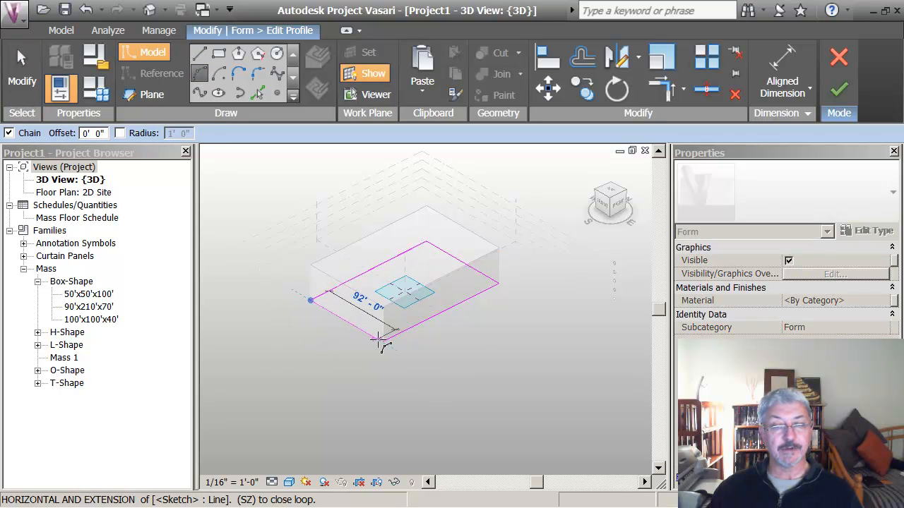
{"action": "left_click", "coordinate": [382, 344]}
{"action": "left_click", "coordinate": [295, 322]}
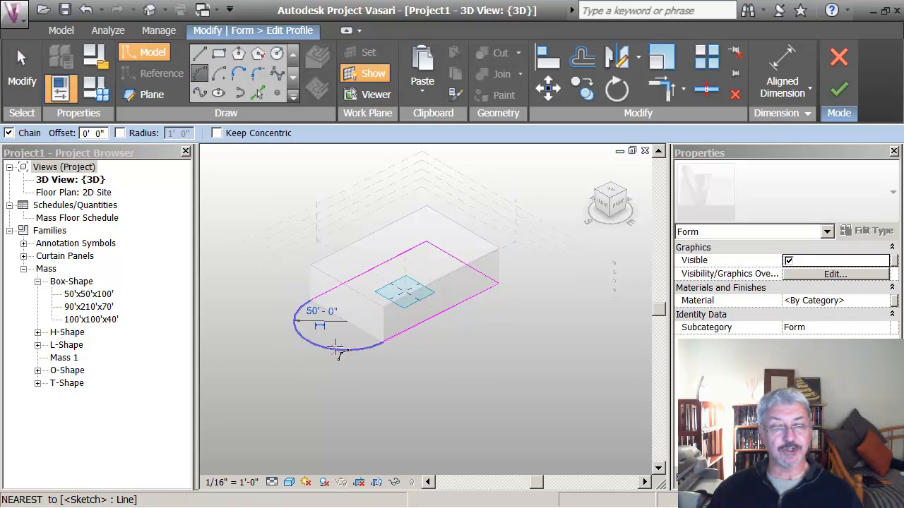
Finish editing the base profile with its semicircular end, and deselect the reshaped form
{"action": "key", "text": "Escape"}
{"action": "key", "text": "Escape"}
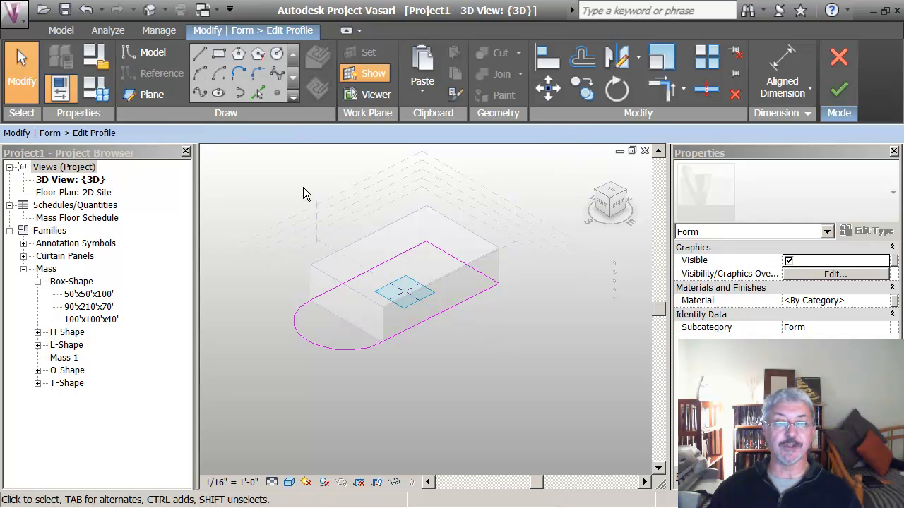
{"action": "left_click", "coordinate": [833, 93]}
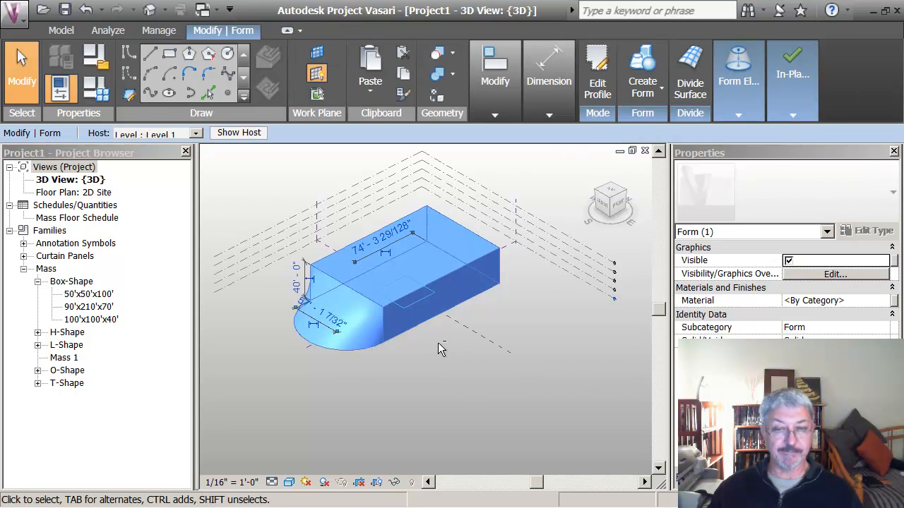
{"action": "middle_click_drag", "start_coordinate": [438, 344], "coordinate": [492, 395], "text": "shift"}
{"action": "left_click", "coordinate": [489, 393]}
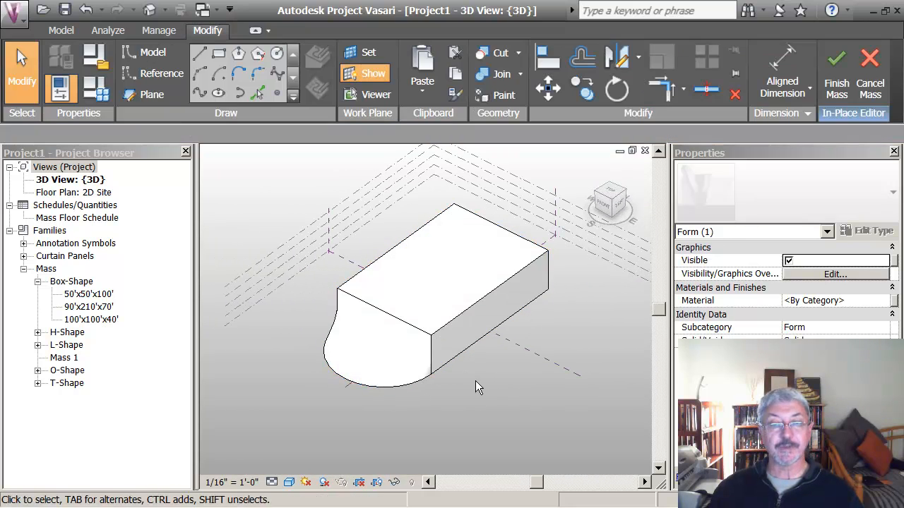
Edit the top surface's profile so its short edge above the rounded end sits farther inward
{"action": "left_click", "coordinate": [450, 250]}
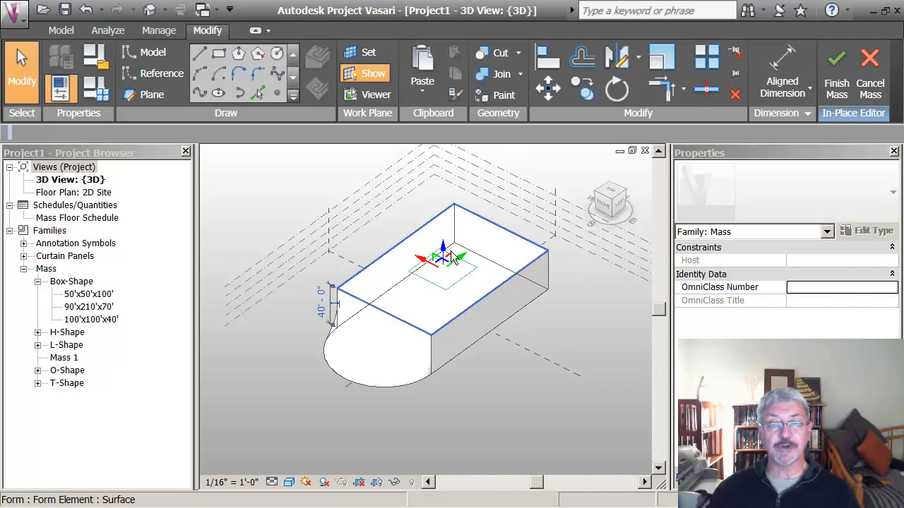
{"action": "left_click", "coordinate": [597, 95]}
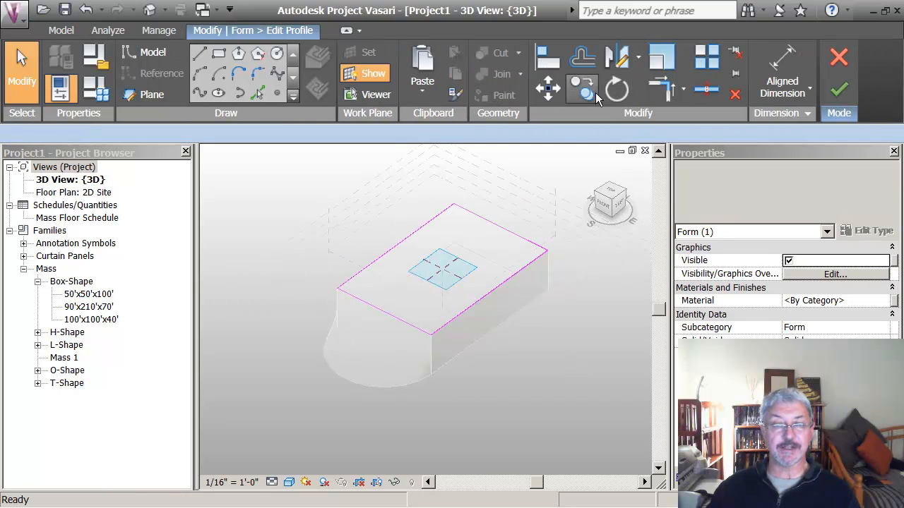
{"action": "left_click", "coordinate": [380, 307]}
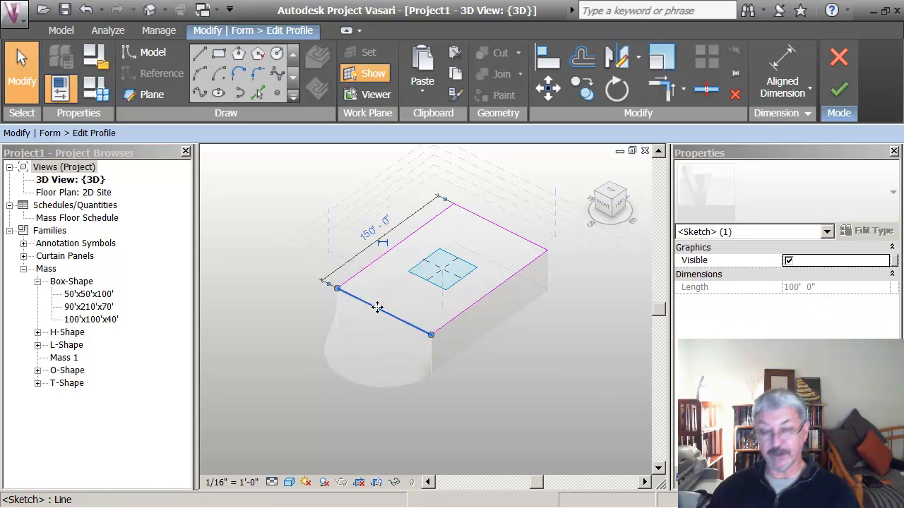
{"action": "left_click_drag", "start_coordinate": [378, 307], "coordinate": [389, 294]}
{"action": "left_click", "coordinate": [299, 286]}
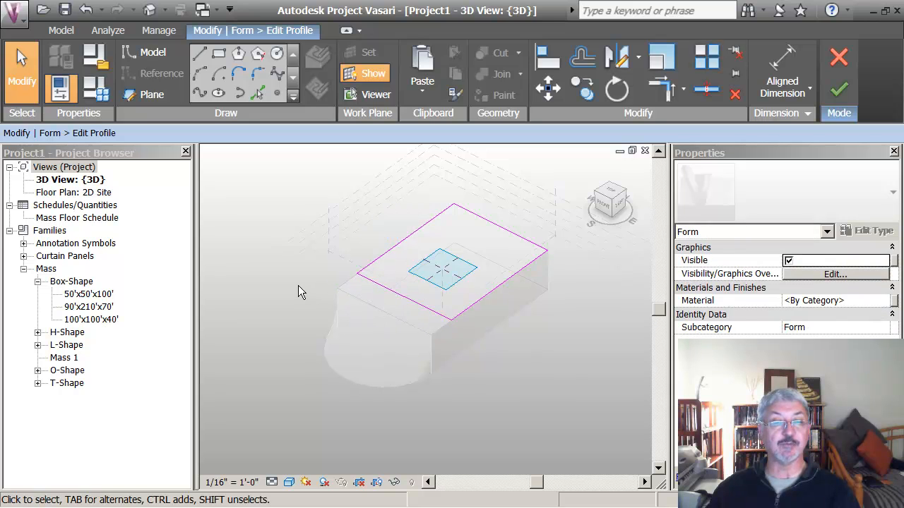
{"action": "left_click", "coordinate": [839, 89]}
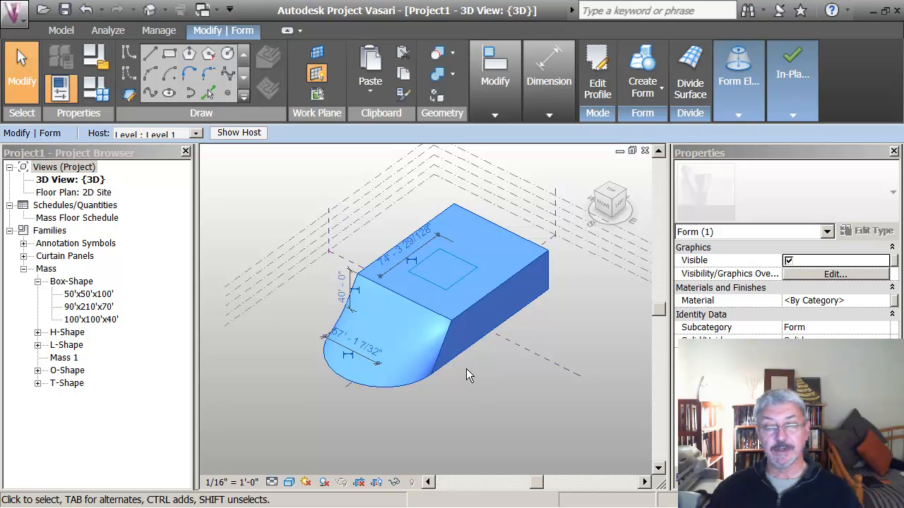
{"action": "left_click", "coordinate": [468, 369]}
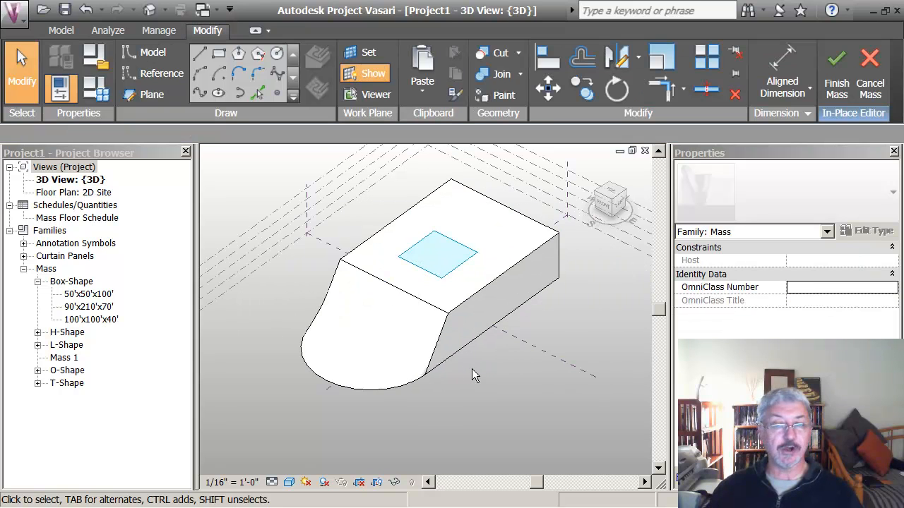
Lock the form's profiles to the rounded bottom surface, and undo that lock
{"action": "left_click", "coordinate": [413, 393]}
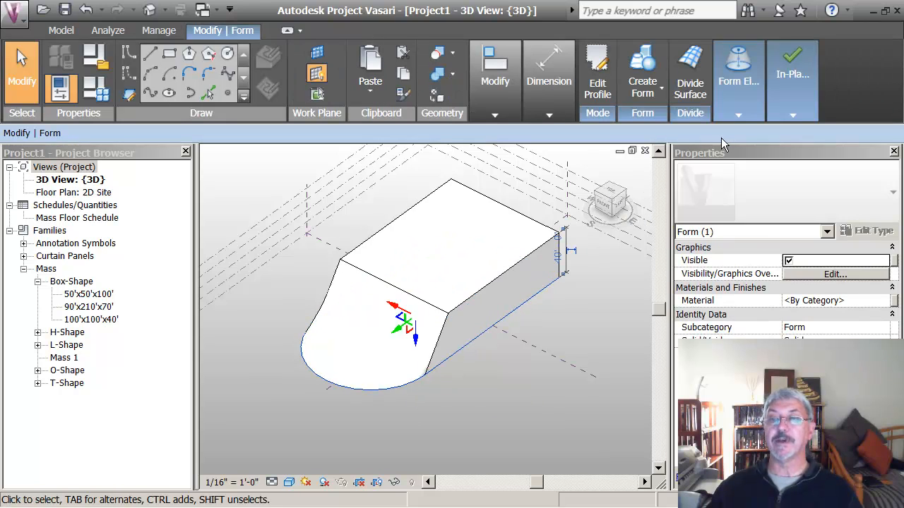
{"action": "left_click", "coordinate": [737, 113]}
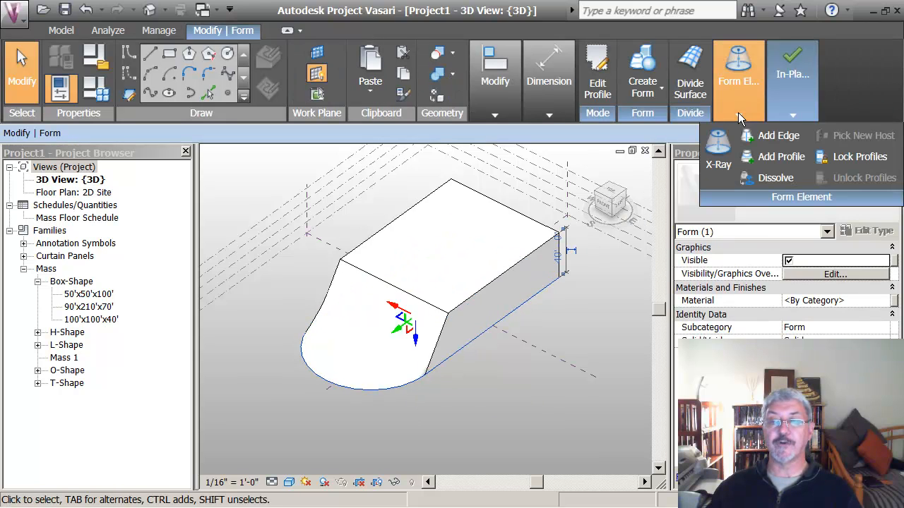
{"action": "left_click", "coordinate": [820, 157]}
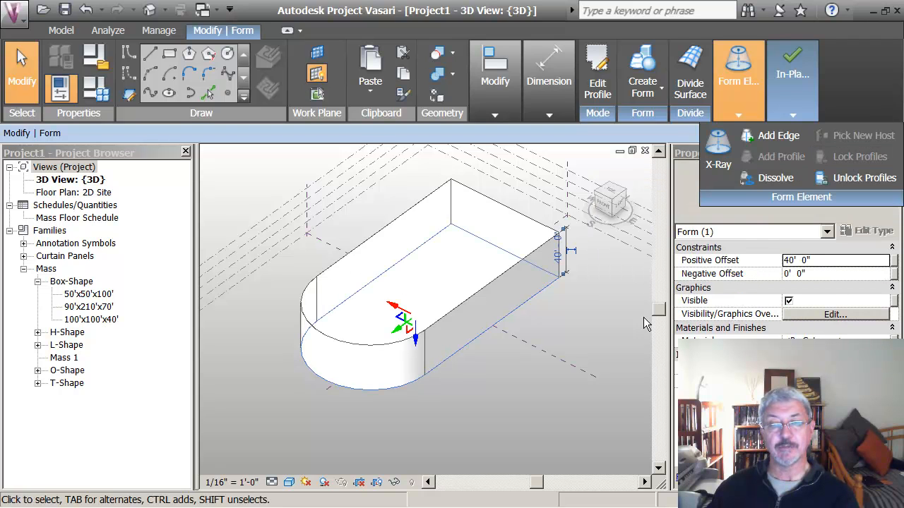
{"action": "key", "text": "Escape"}
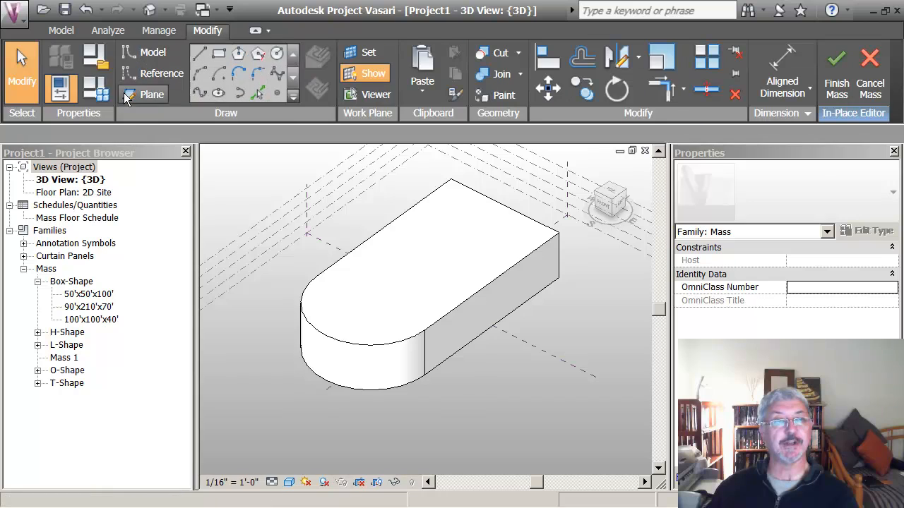
{"action": "left_click", "coordinate": [85, 9]}
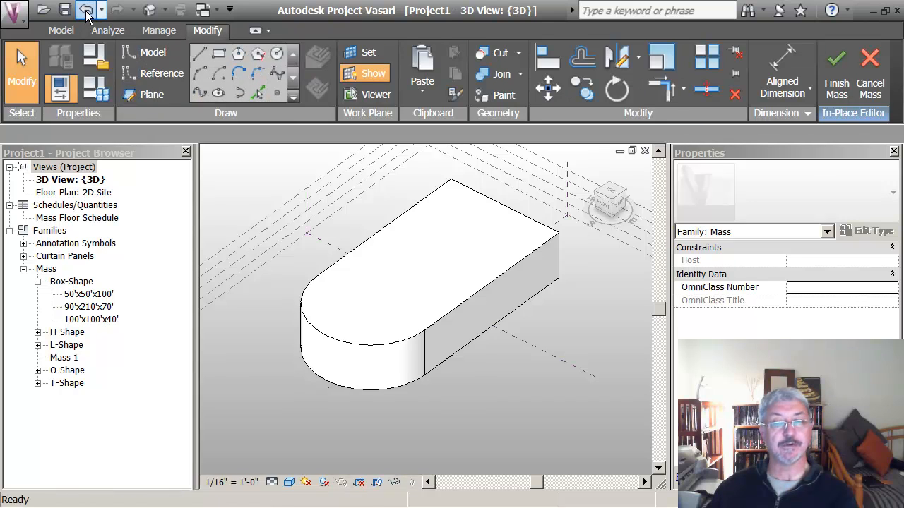
{"action": "left_click", "coordinate": [425, 221]}
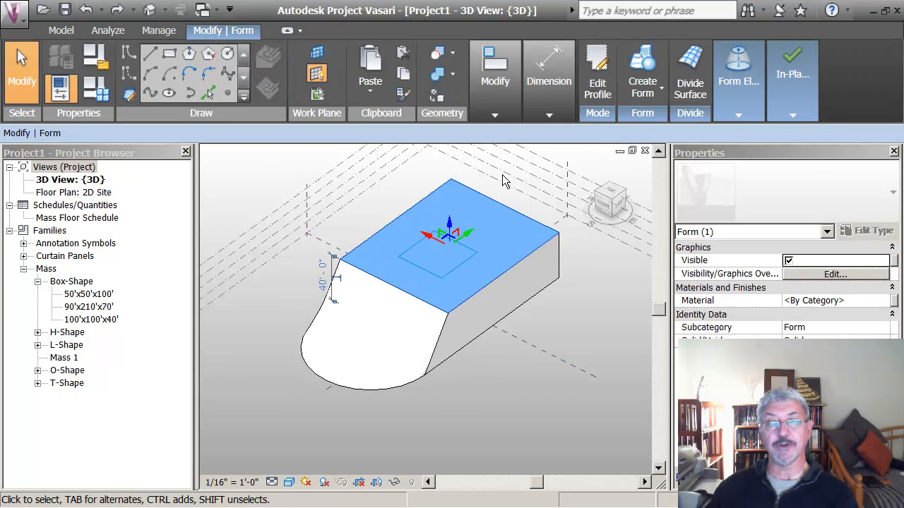
{"action": "left_click", "coordinate": [597, 92]}
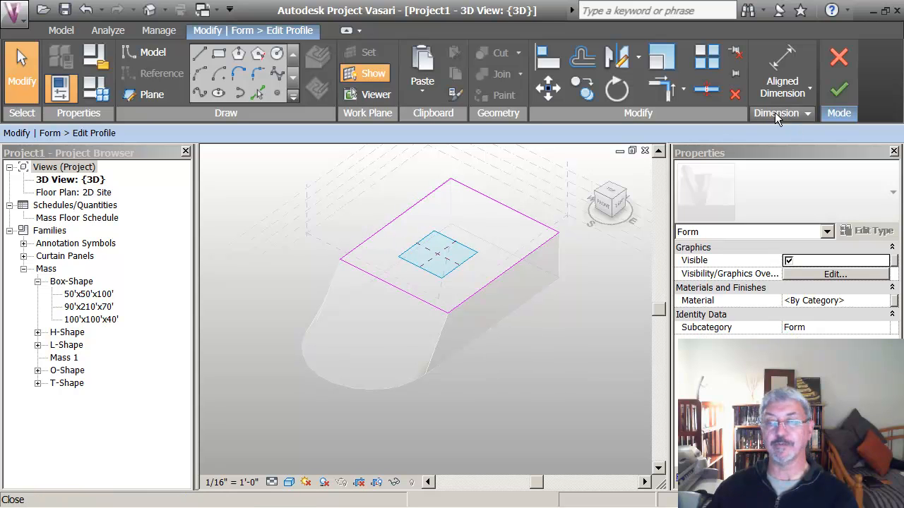
{"action": "left_click", "coordinate": [839, 88]}
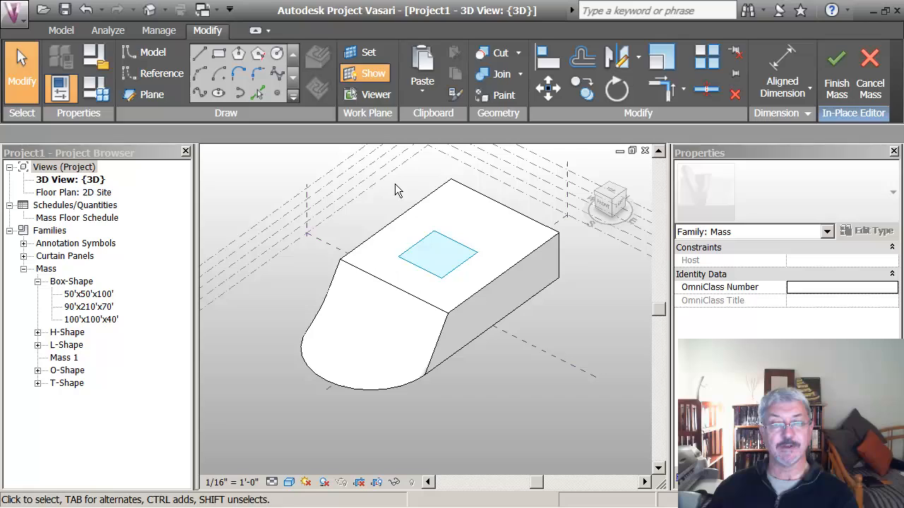
Lock the form's profiles to the rectangular top surface, and undo that lock
{"action": "left_click", "coordinate": [451, 198]}
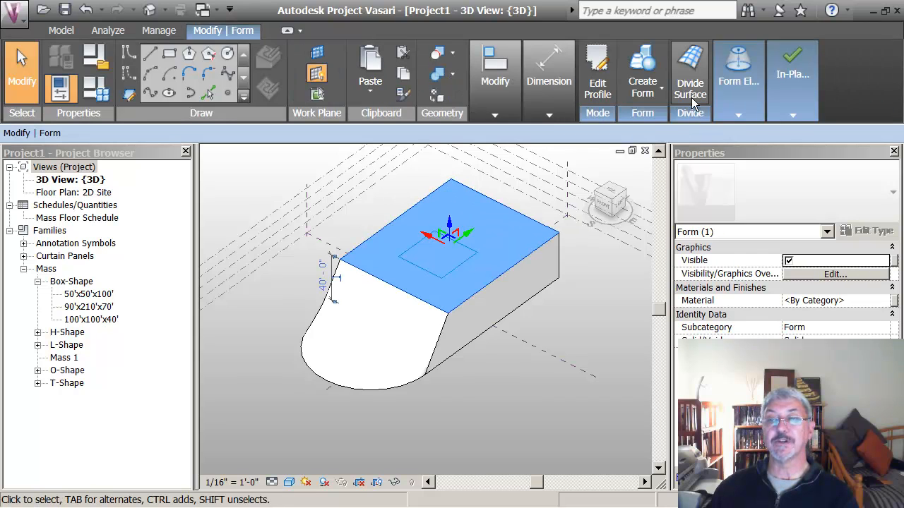
{"action": "mouse_move", "coordinate": [741, 109]}
{"action": "left_click", "coordinate": [854, 157]}
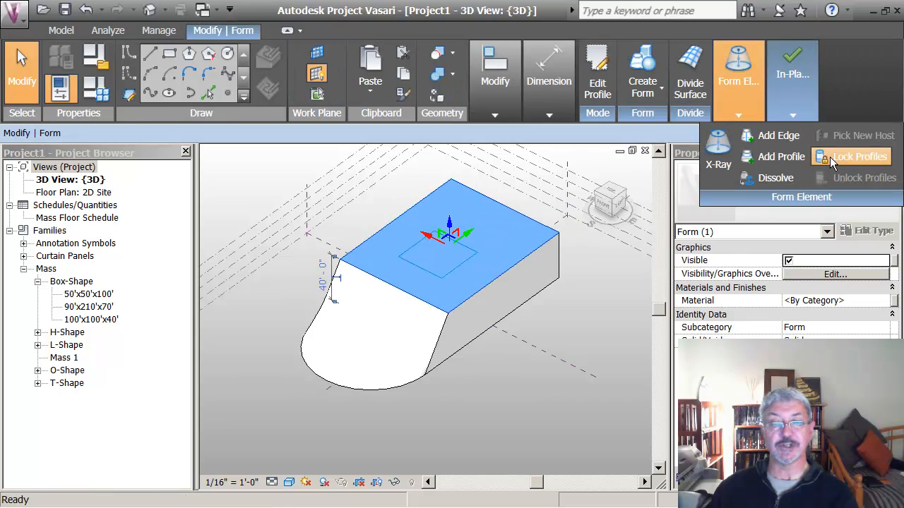
{"action": "left_click", "coordinate": [590, 298]}
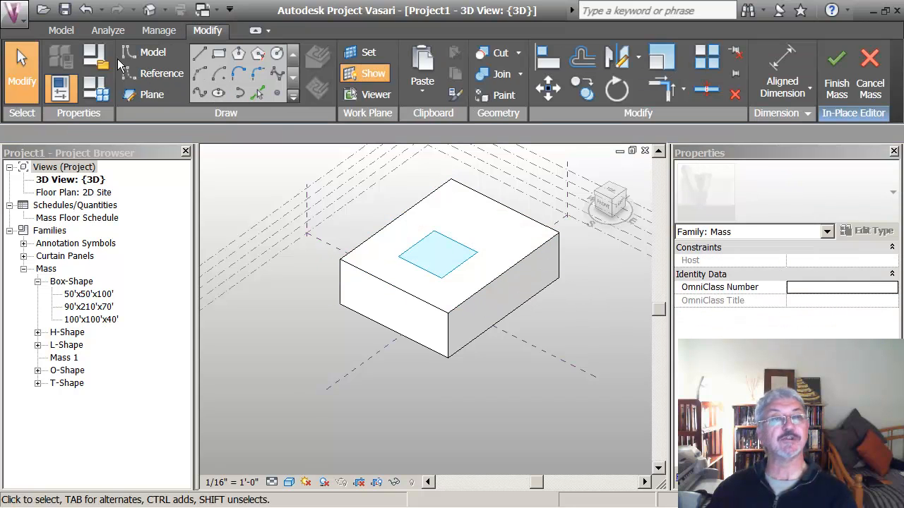
{"action": "left_click", "coordinate": [87, 11]}
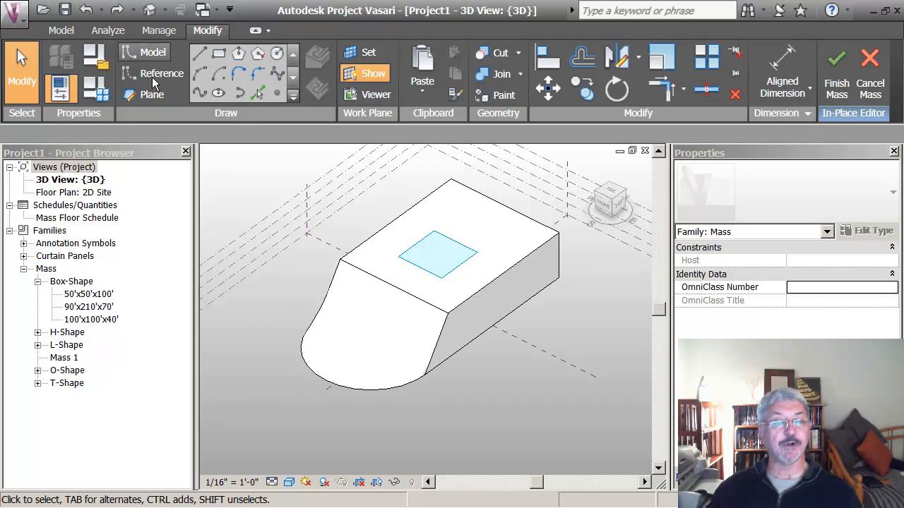
Select the form's rounded bottom surface and lock the profiles so the whole form follows its shape
{"action": "scroll", "coordinate": [276, 301], "scroll_direction": "down", "scroll_amount": 1}
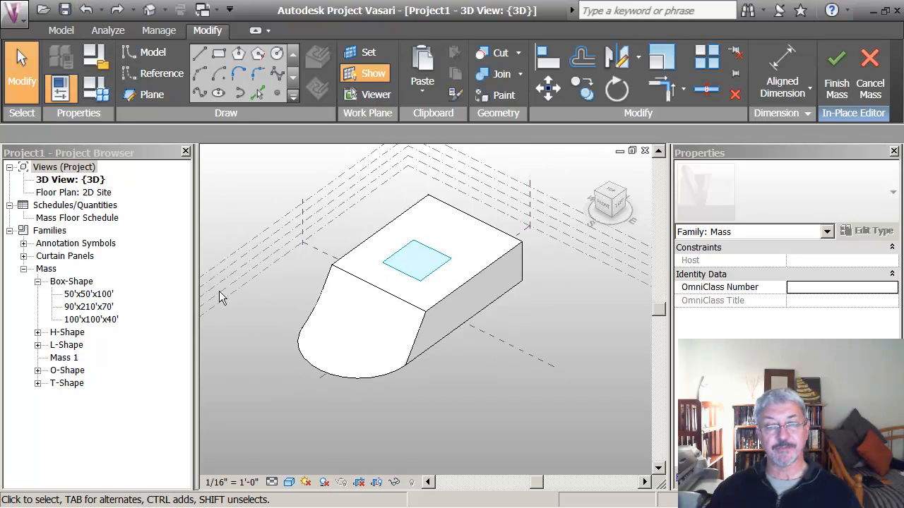
{"action": "middle_click_drag", "start_coordinate": [419, 396], "coordinate": [486, 414]}
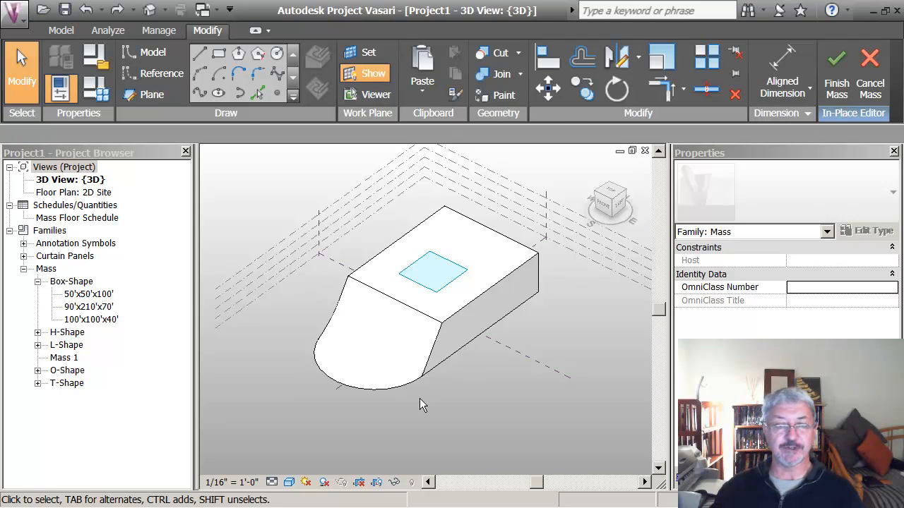
{"action": "key", "text": "Tab"}
{"action": "key", "text": "Tab"}
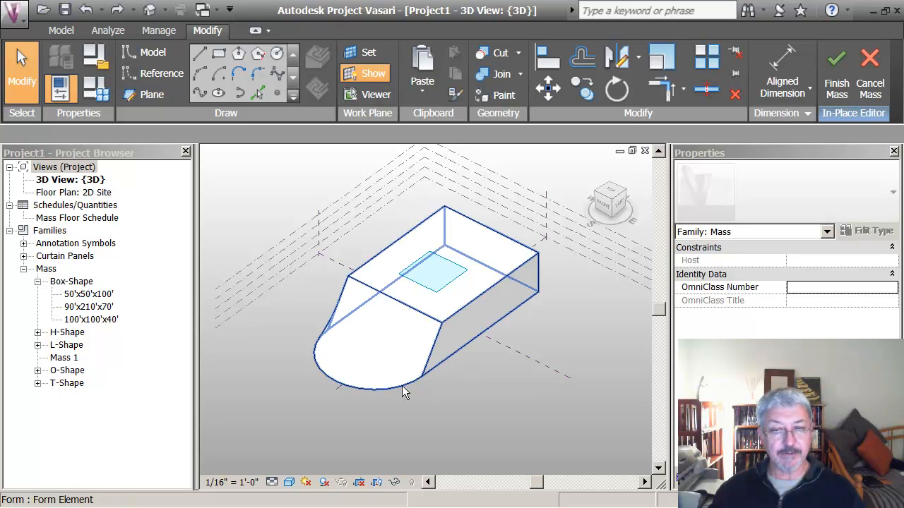
{"action": "left_click", "coordinate": [405, 393]}
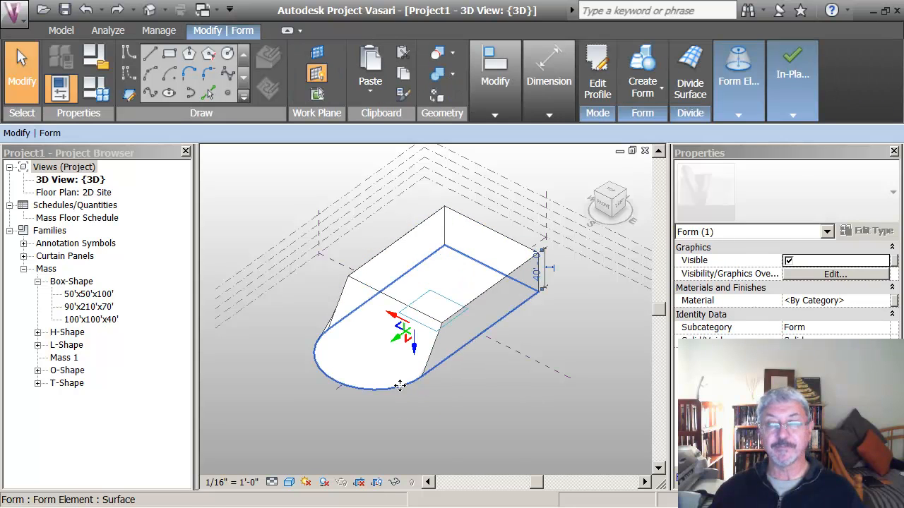
{"action": "left_click", "coordinate": [734, 94]}
{"action": "left_click", "coordinate": [839, 161]}
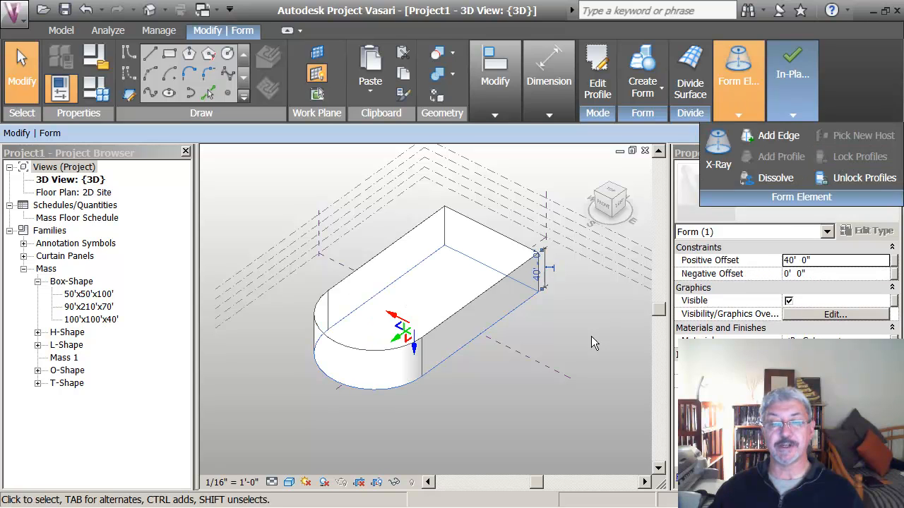
{"action": "left_click", "coordinate": [498, 387]}
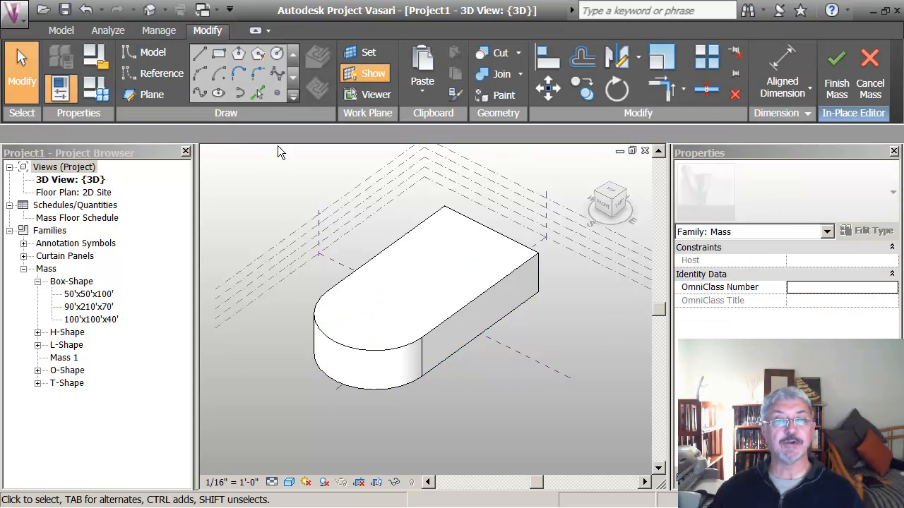
Align the form's top face with the level line directly above Level 1
{"action": "left_click", "coordinate": [547, 58]}
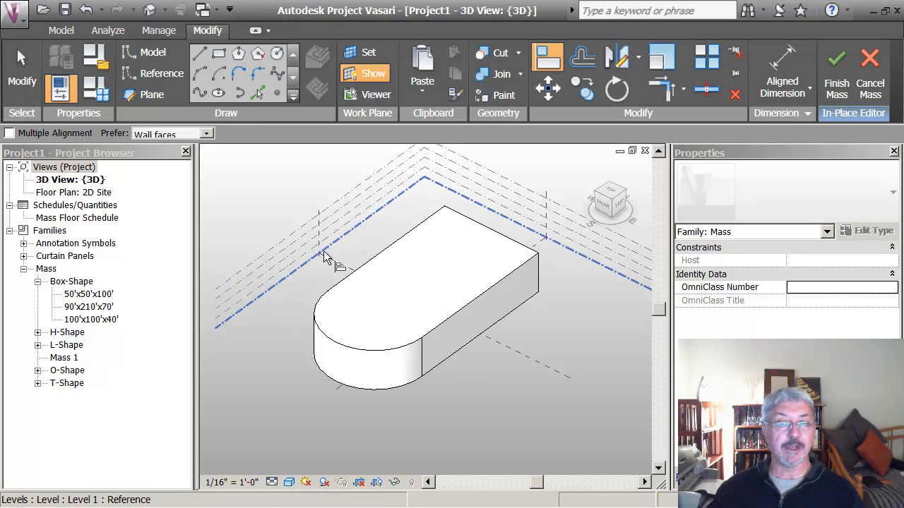
{"action": "left_click", "coordinate": [302, 258]}
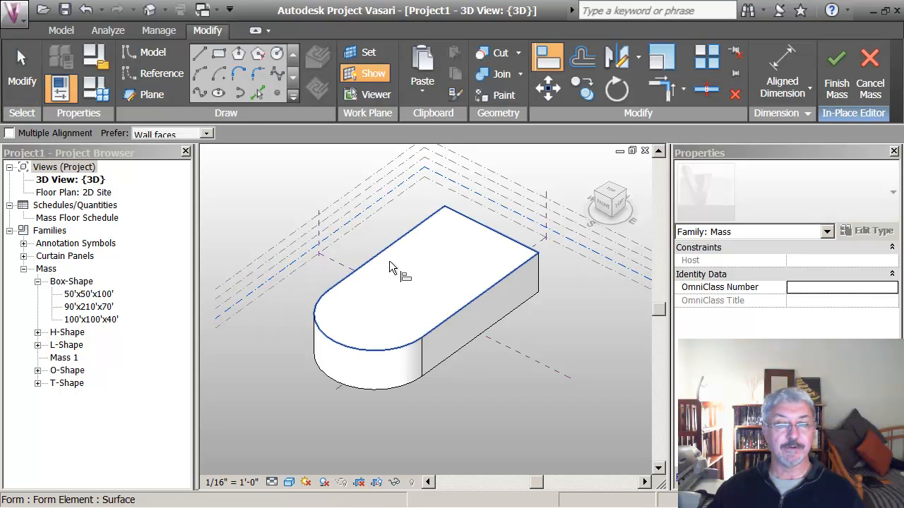
{"action": "left_click", "coordinate": [402, 273]}
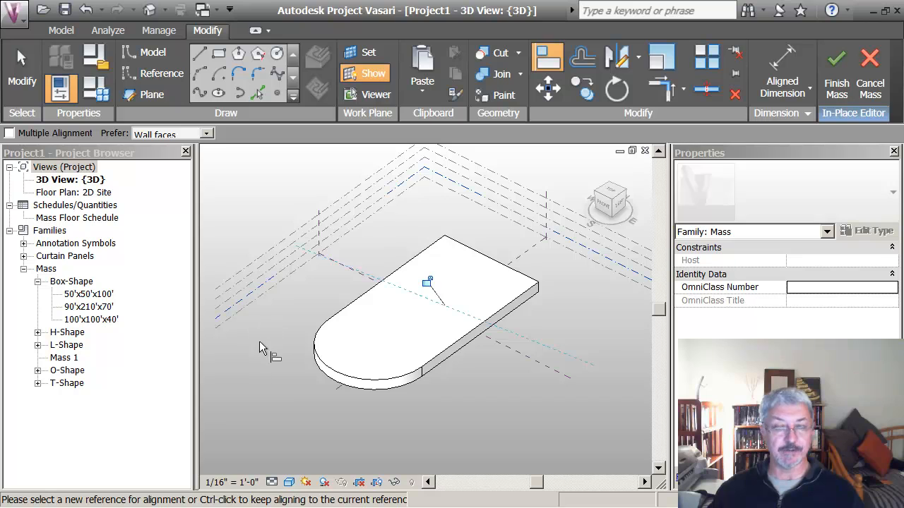
{"action": "key", "text": "Escape"}
{"action": "key", "text": "Escape"}
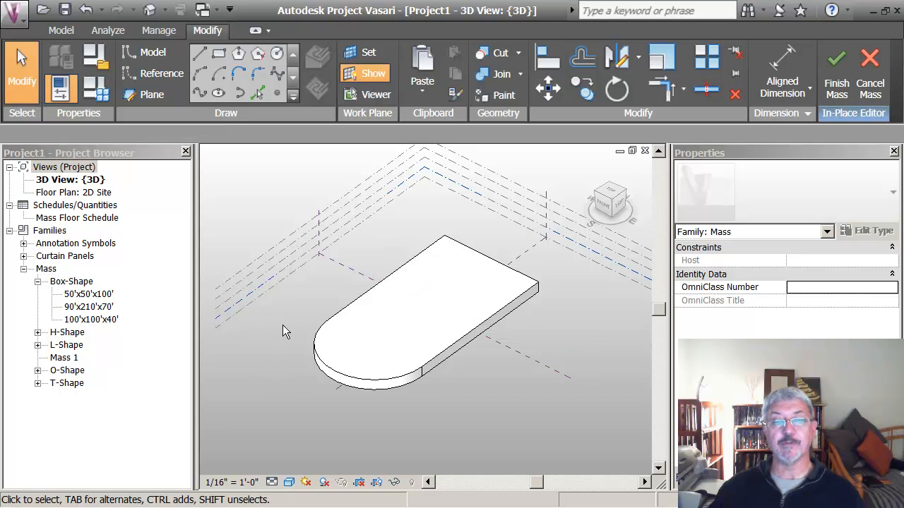
Select the entire one-storey form and copy it to the clipboard
{"action": "scroll", "coordinate": [282, 325], "scroll_direction": "up", "scroll_amount": 2}
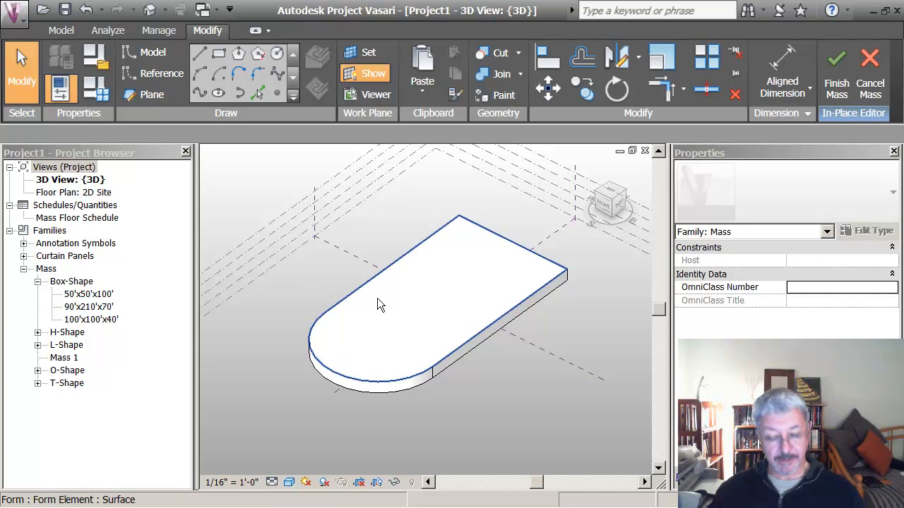
{"action": "key", "text": "Tab"}
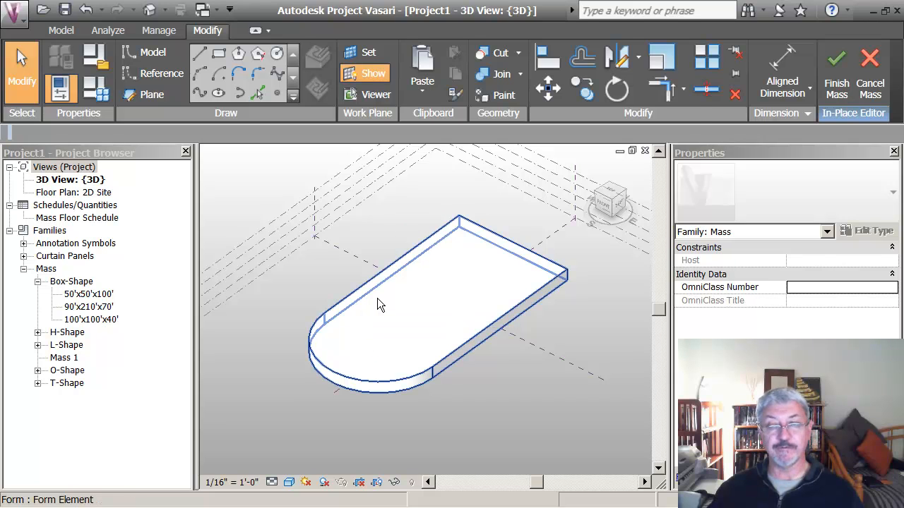
{"action": "left_click", "coordinate": [377, 298]}
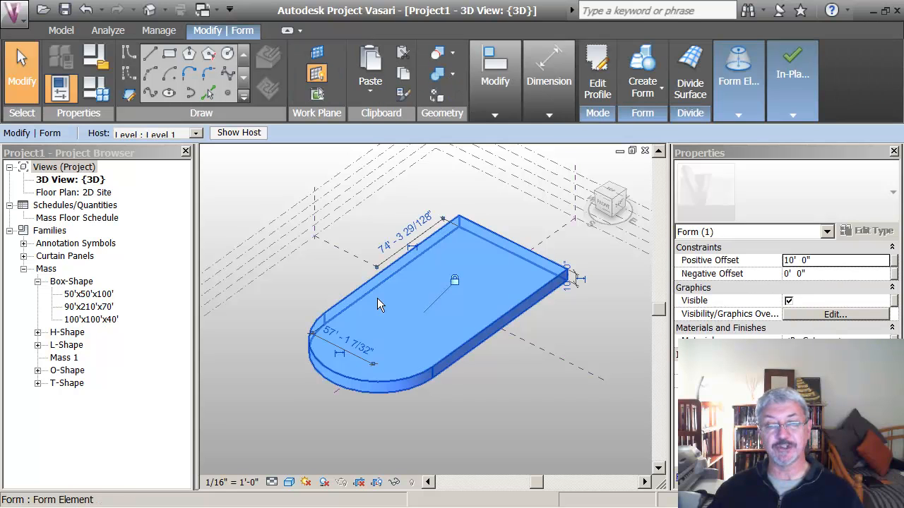
{"action": "left_click", "coordinate": [403, 75]}
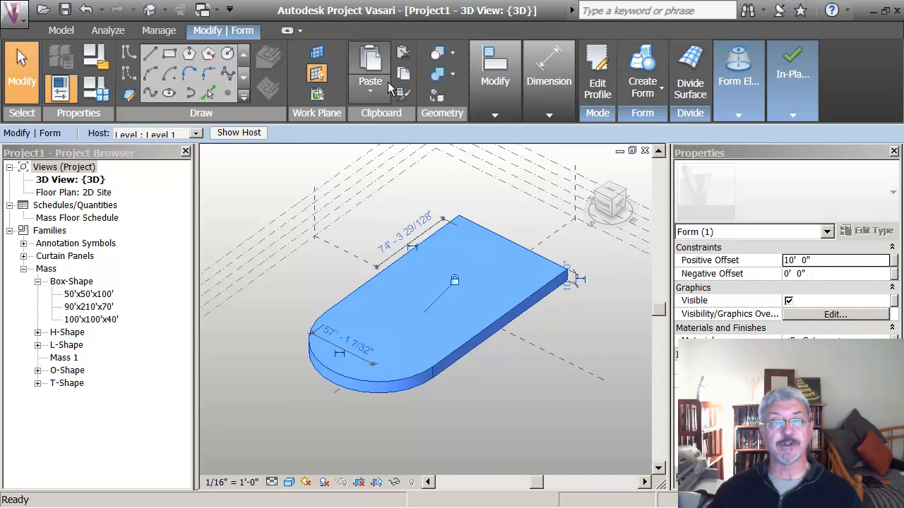
Paste the copied storey form aligned to selected levels, choosing Level 2 through Level 5
{"action": "left_click", "coordinate": [374, 88]}
{"action": "left_click", "coordinate": [372, 161]}
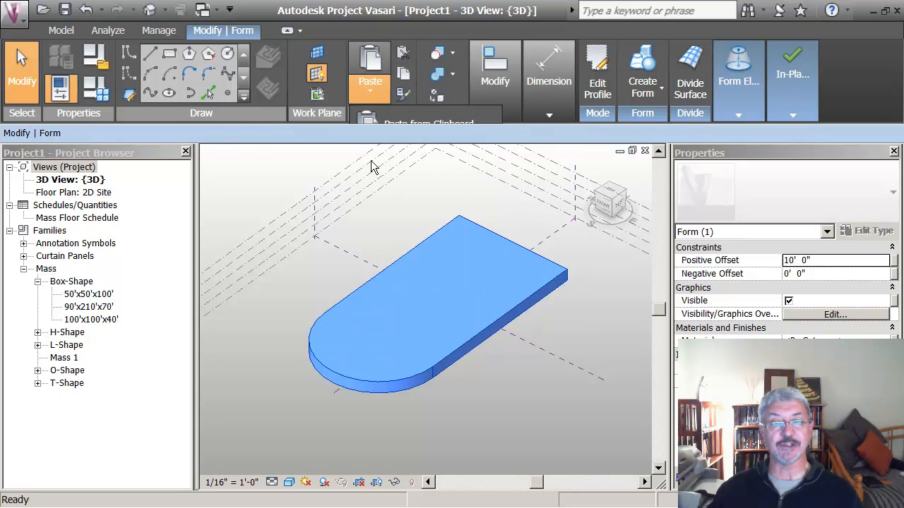
{"action": "left_click", "coordinate": [374, 158]}
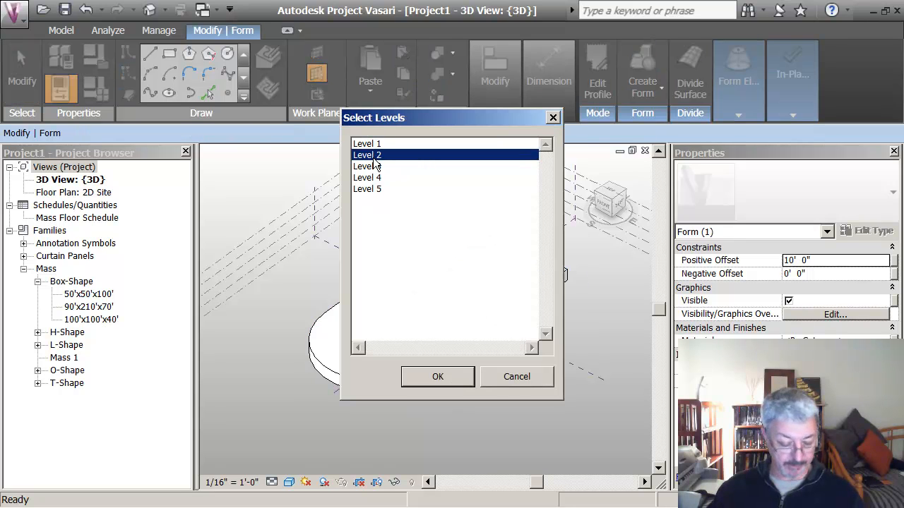
{"action": "left_click", "coordinate": [375, 166]}
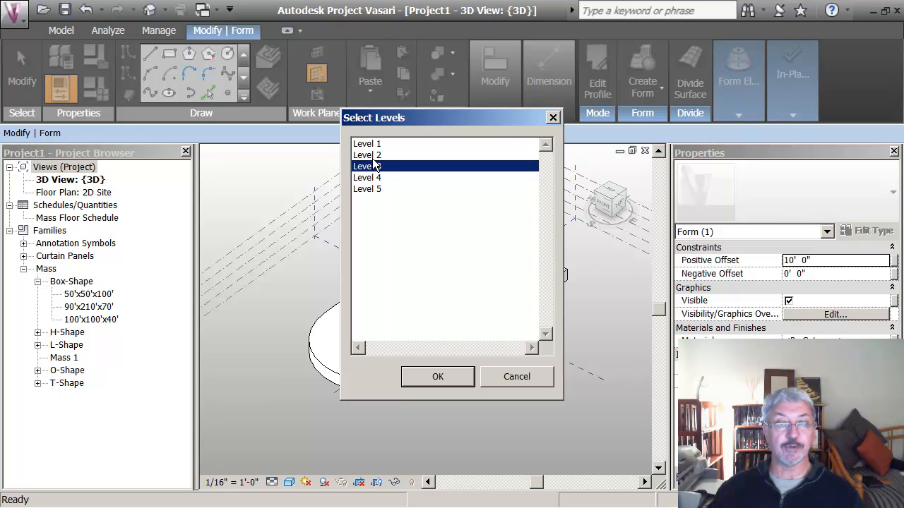
{"action": "left_click", "coordinate": [375, 155]}
{"action": "left_click", "coordinate": [372, 168], "text": "shift"}
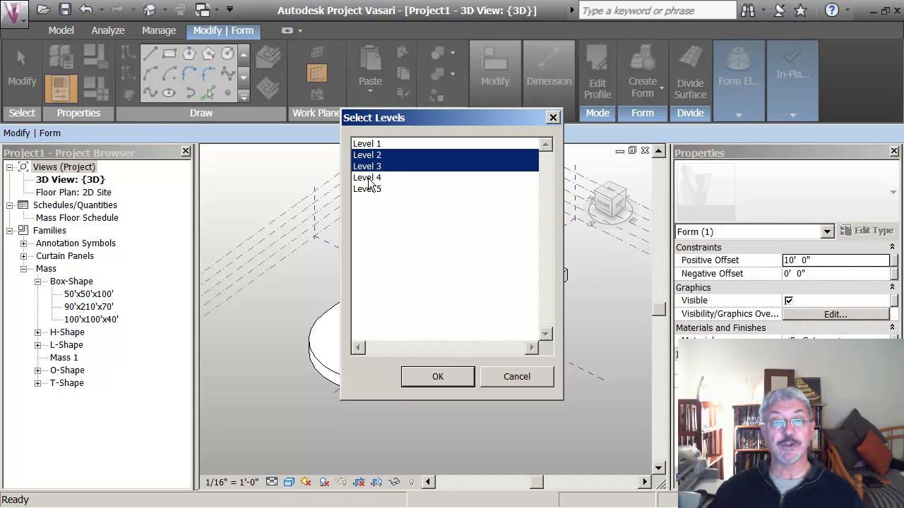
{"action": "left_click", "coordinate": [369, 179], "text": "shift"}
{"action": "left_click", "coordinate": [372, 190], "text": "shift"}
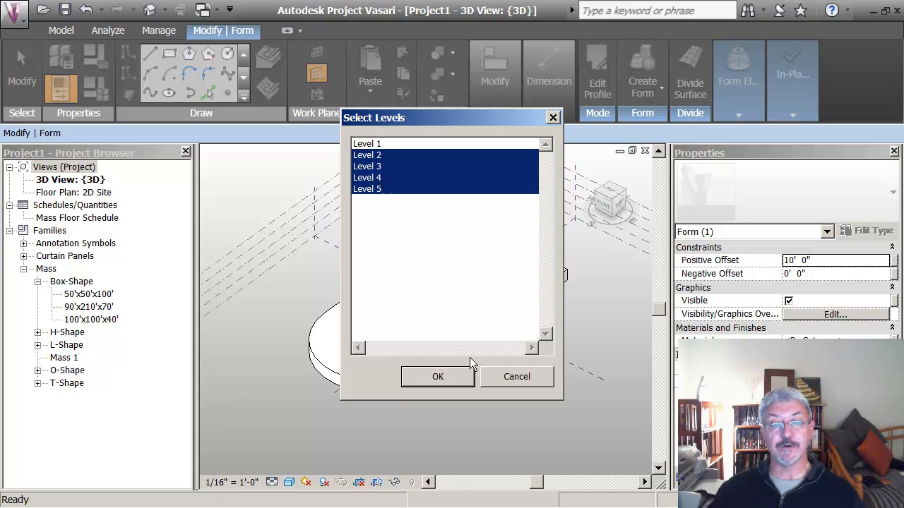
{"action": "left_click", "coordinate": [446, 375]}
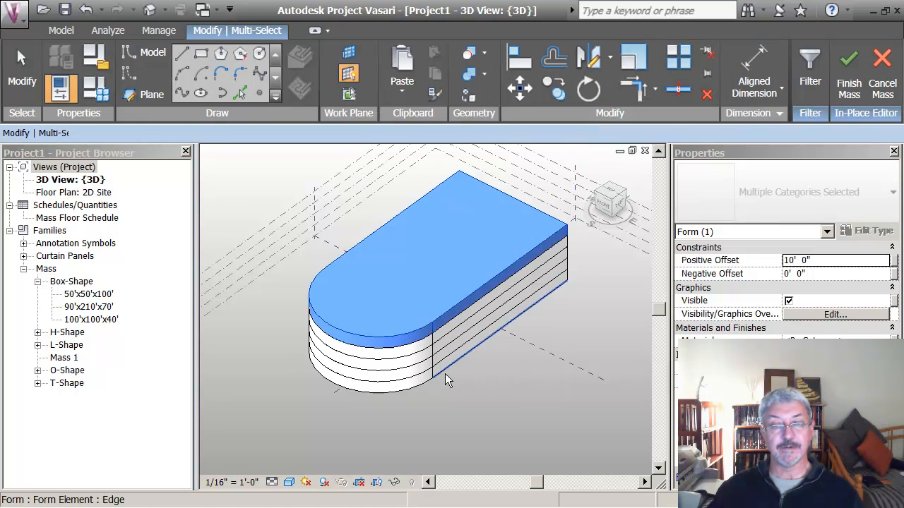
{"action": "left_click", "coordinate": [588, 315]}
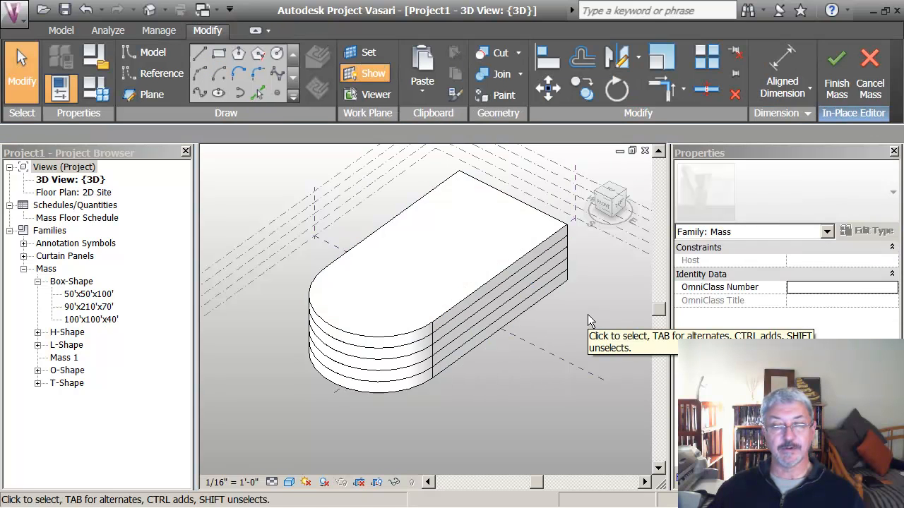
Raise the upper curved edge at the rounded end of the top storey form vertically, tilting the locked form
{"action": "scroll", "coordinate": [588, 315], "scroll_direction": "up", "scroll_amount": 2}
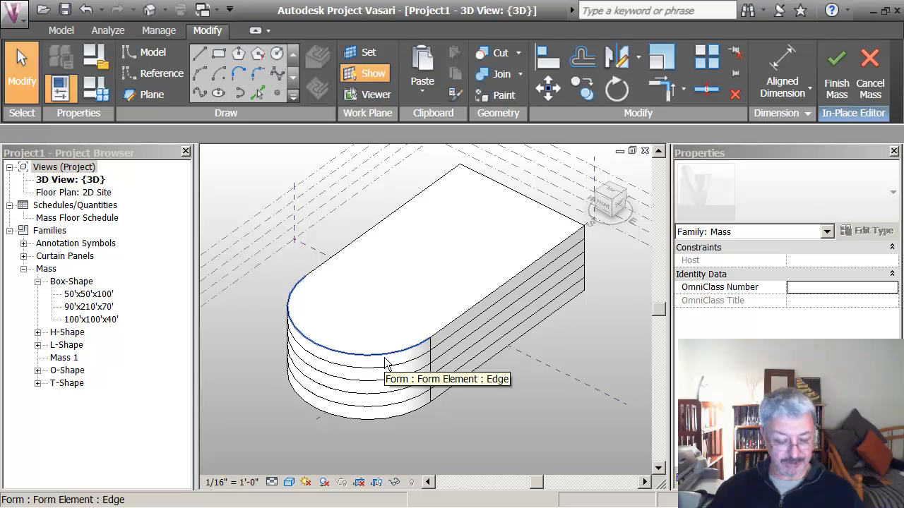
{"action": "key", "text": "Tab"}
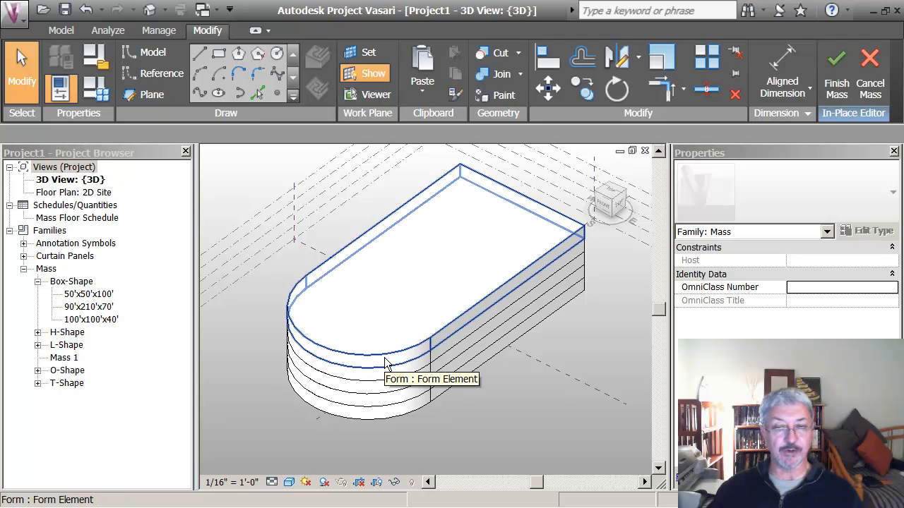
{"action": "key", "text": "Tab"}
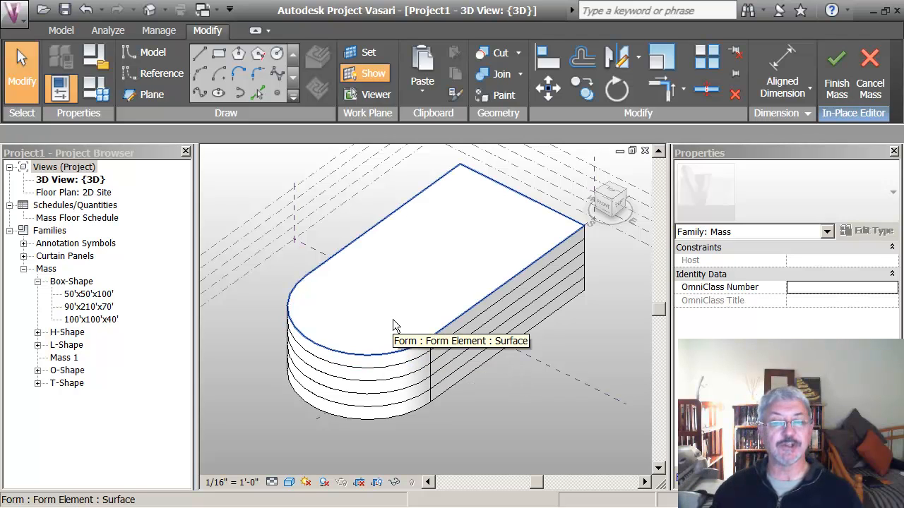
{"action": "left_click", "coordinate": [346, 358]}
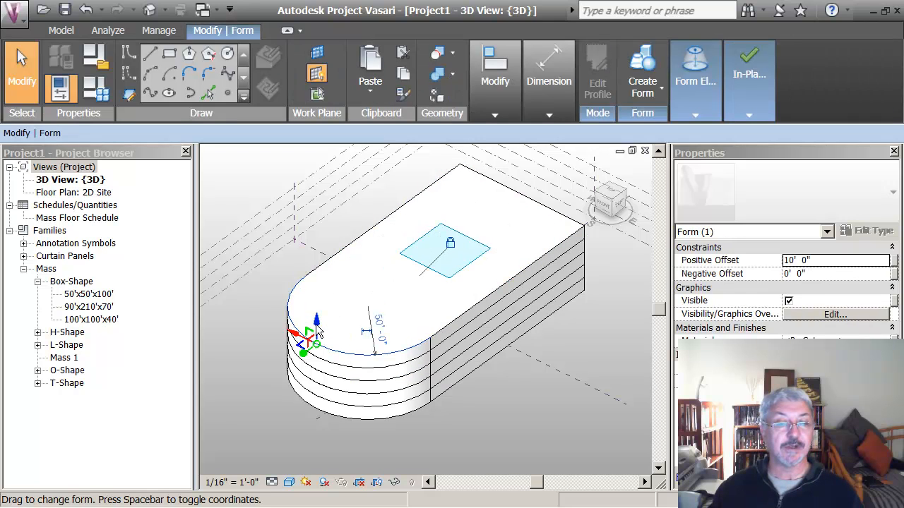
{"action": "left_click_drag", "start_coordinate": [318, 323], "coordinate": [321, 302]}
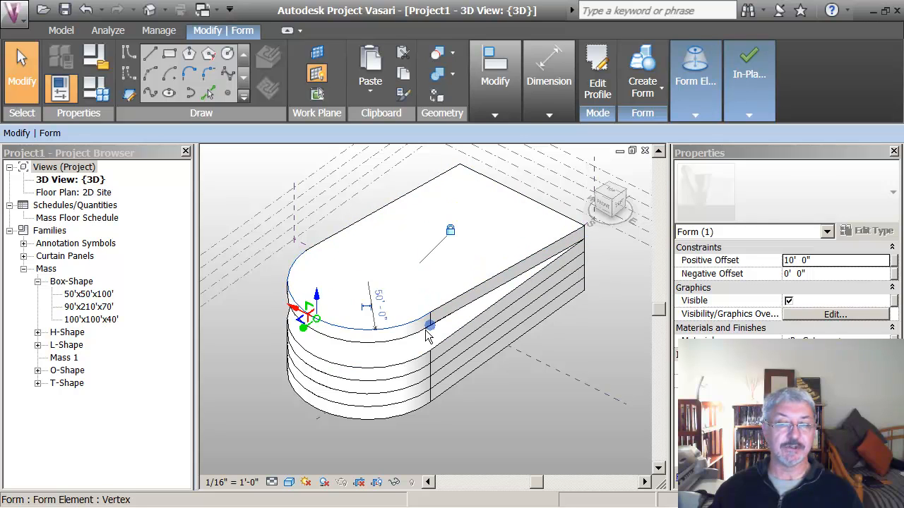
{"action": "left_click", "coordinate": [341, 277]}
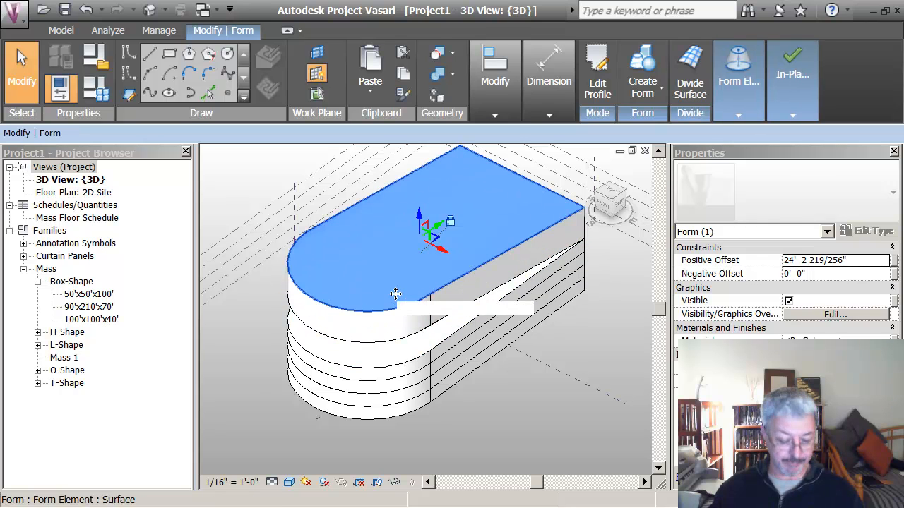
{"action": "key", "text": "Escape"}
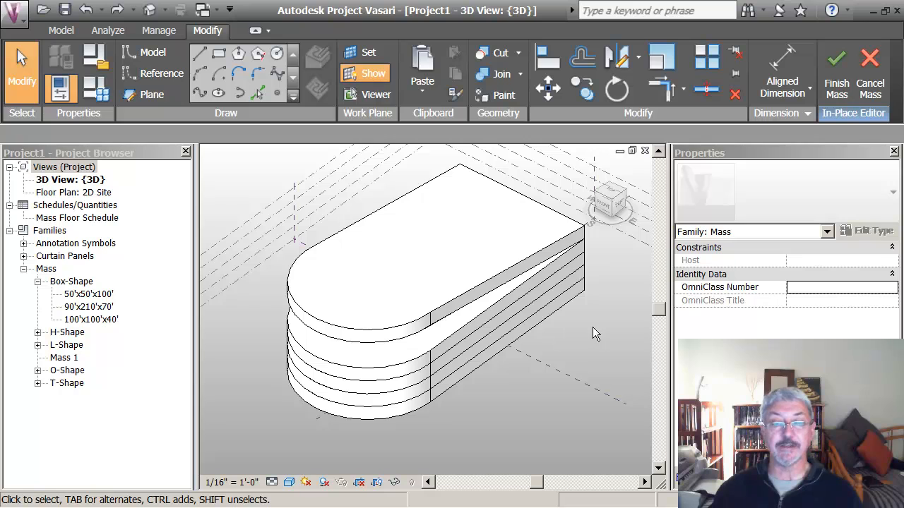
Select the top storey form's upper surface and unlock the form's profiles
{"action": "left_click", "coordinate": [474, 262]}
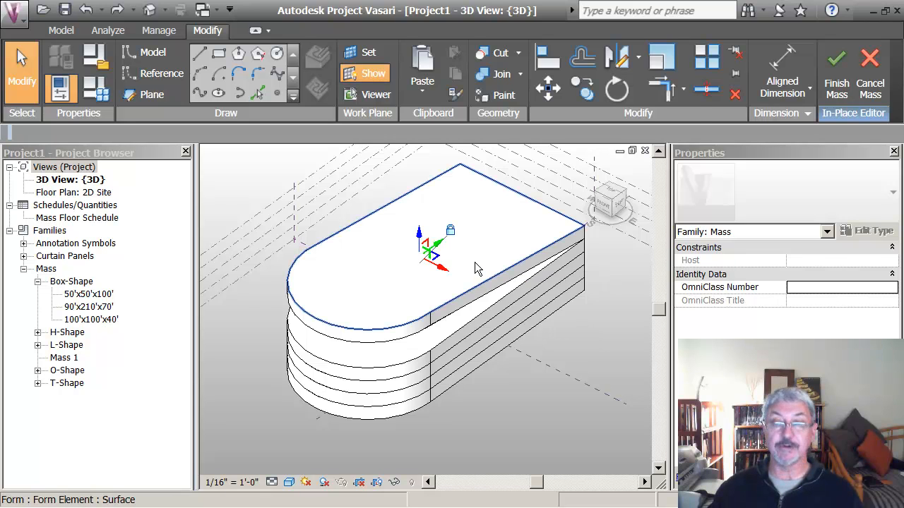
{"action": "left_click", "coordinate": [744, 102]}
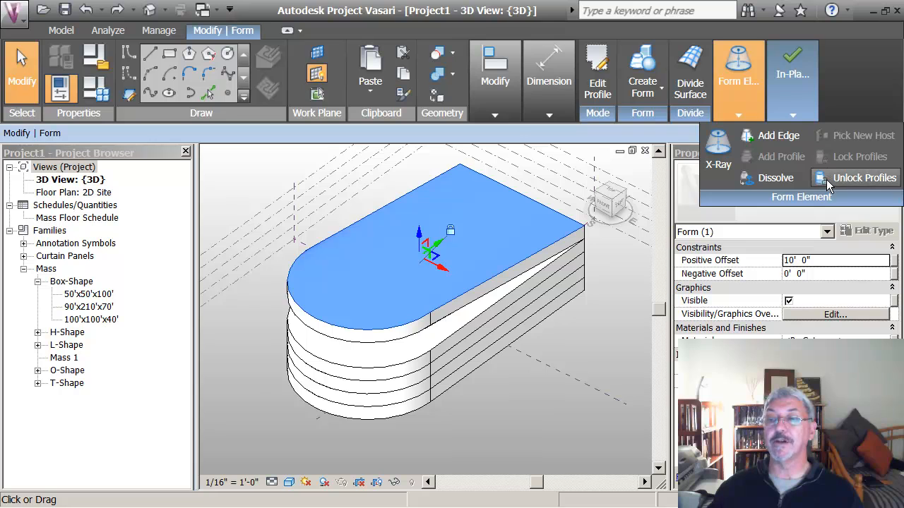
{"action": "left_click", "coordinate": [829, 180]}
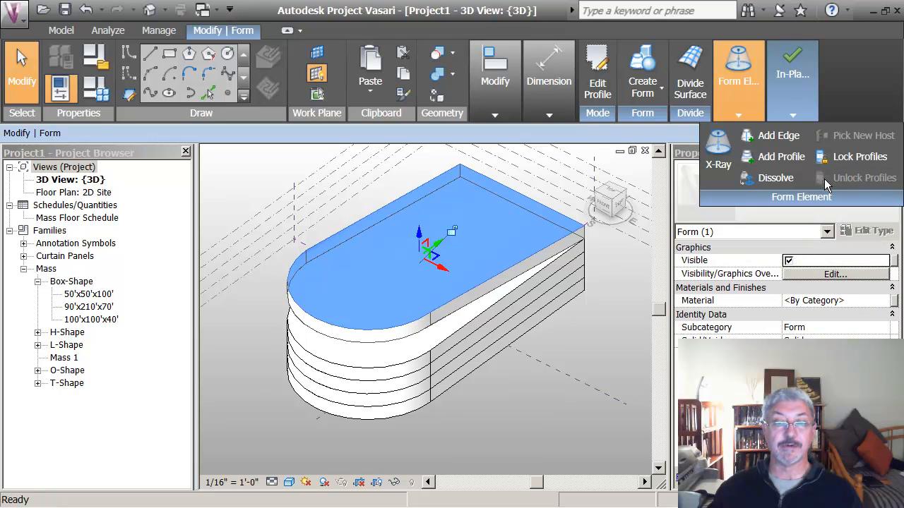
{"action": "left_click", "coordinate": [584, 338]}
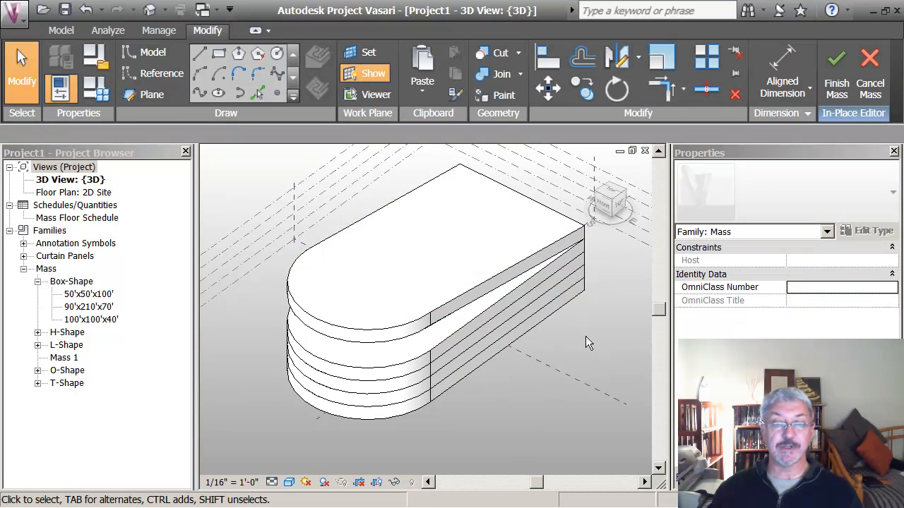
Lower the bottom curved edge of the top storey form until it meets the storey below
{"action": "left_click", "coordinate": [381, 346]}
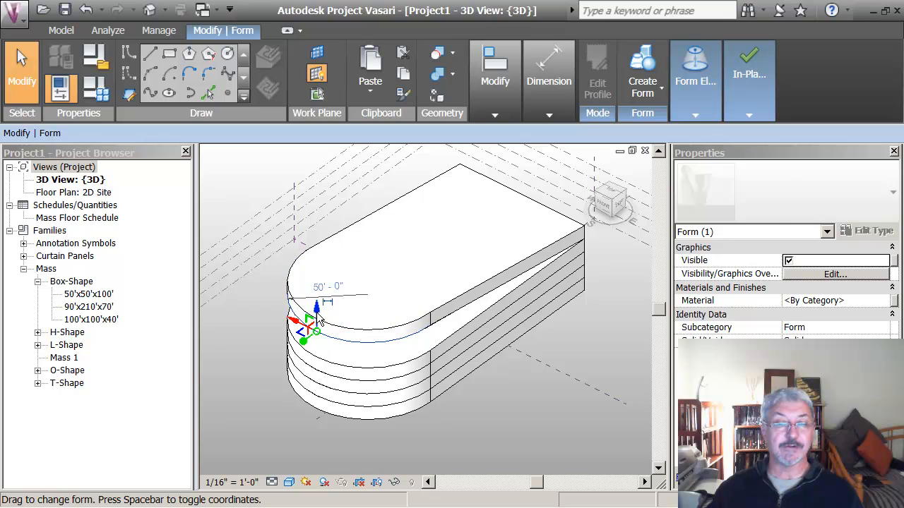
{"action": "left_click_drag", "start_coordinate": [319, 324], "coordinate": [323, 339]}
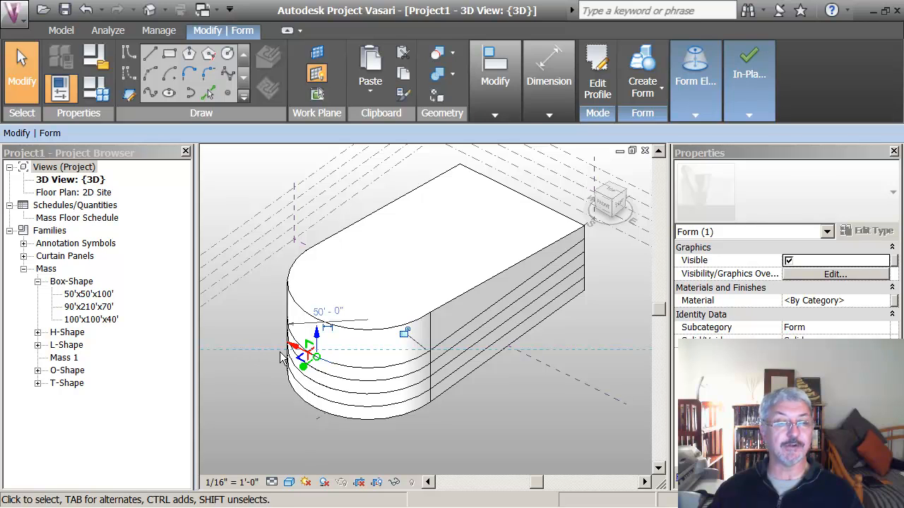
{"action": "left_click", "coordinate": [251, 361]}
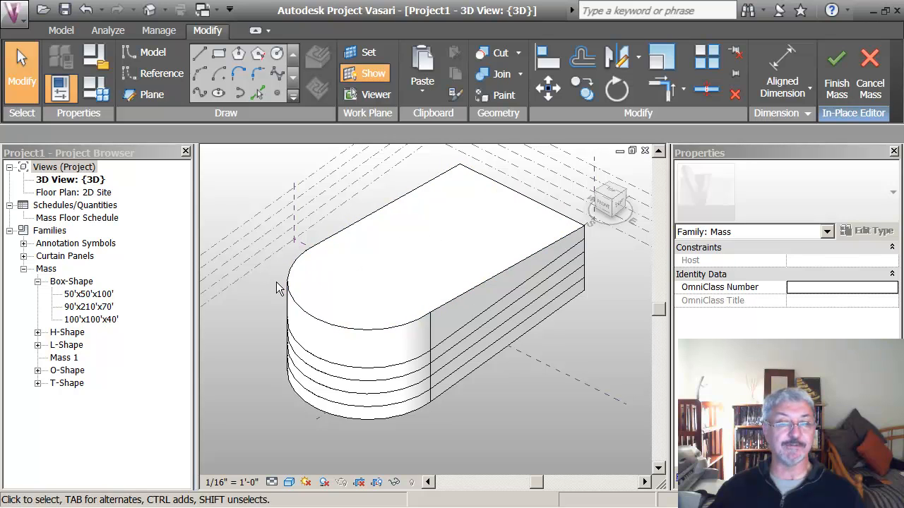
Edit the profile of the top storey's upper surface, setting the end arc's radius to 30', and finish the profile
{"action": "left_click", "coordinate": [306, 300]}
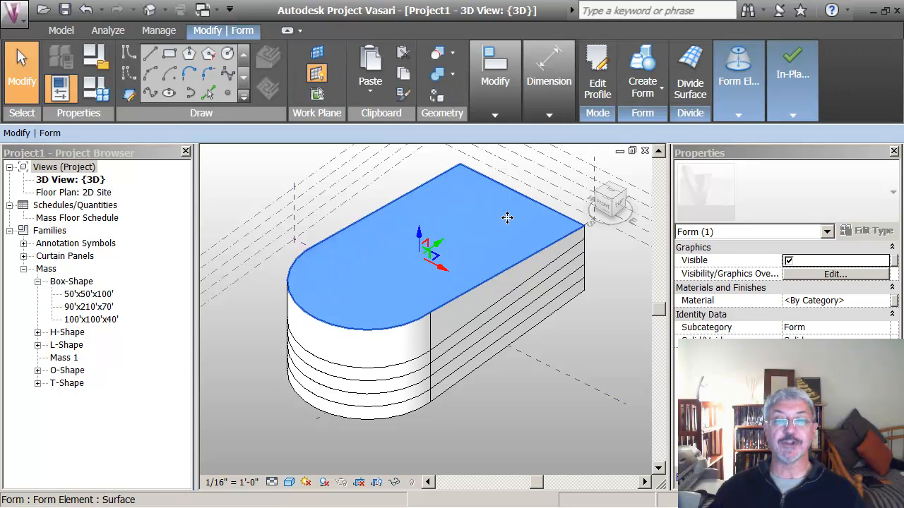
{"action": "left_click", "coordinate": [598, 91]}
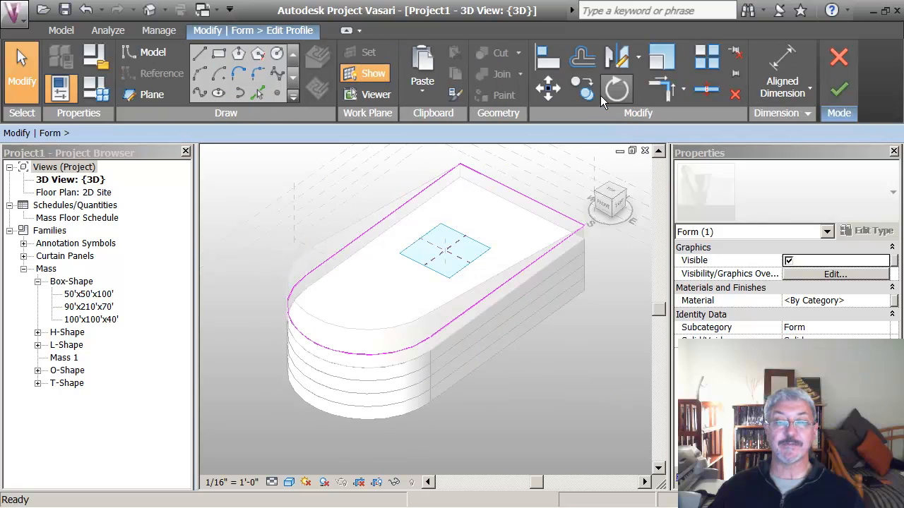
{"action": "left_click", "coordinate": [336, 345]}
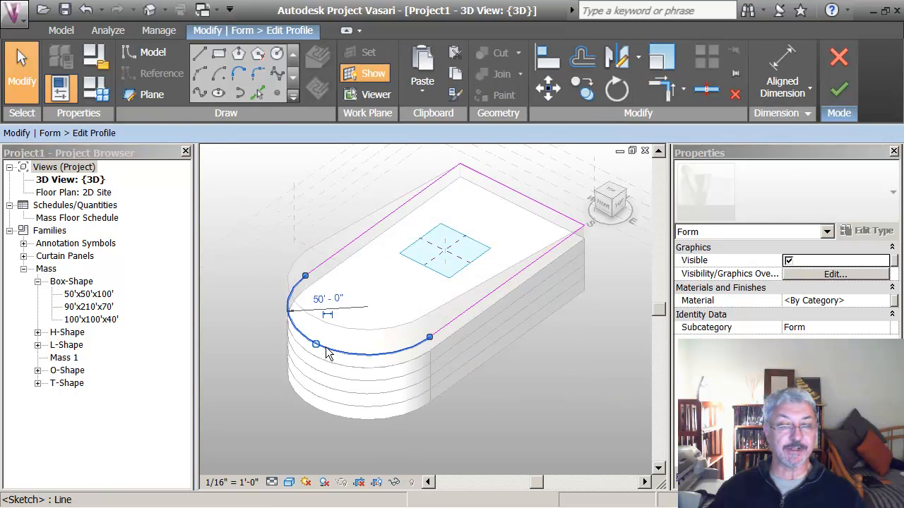
{"action": "left_click", "coordinate": [325, 301]}
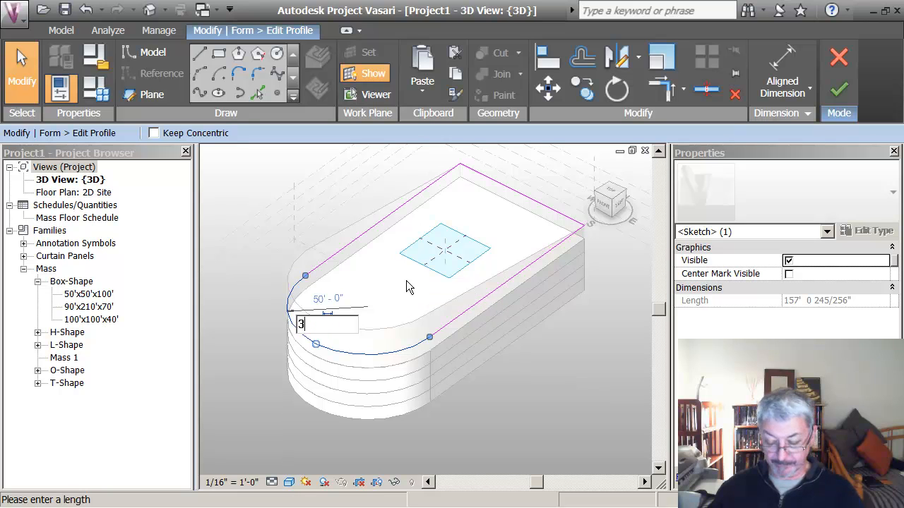
{"action": "type", "text": "30"}
{"action": "key", "text": "Return"}
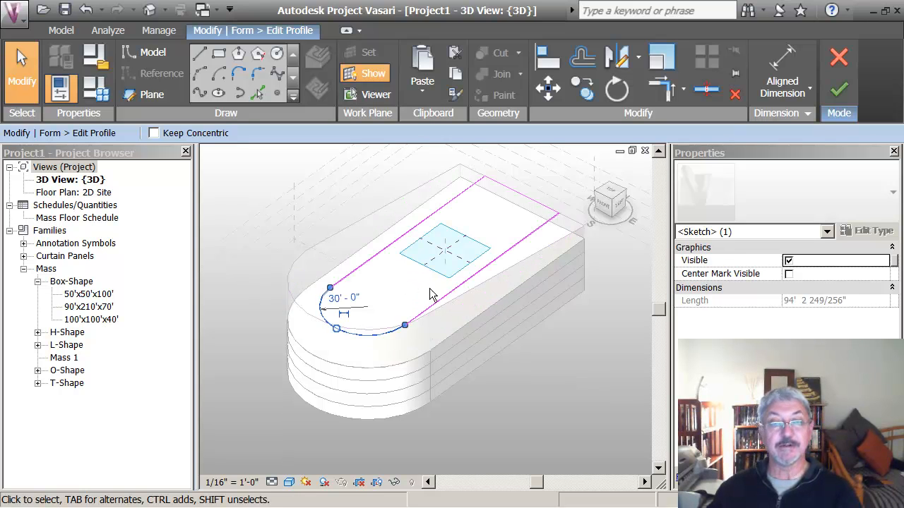
{"action": "left_click", "coordinate": [572, 367]}
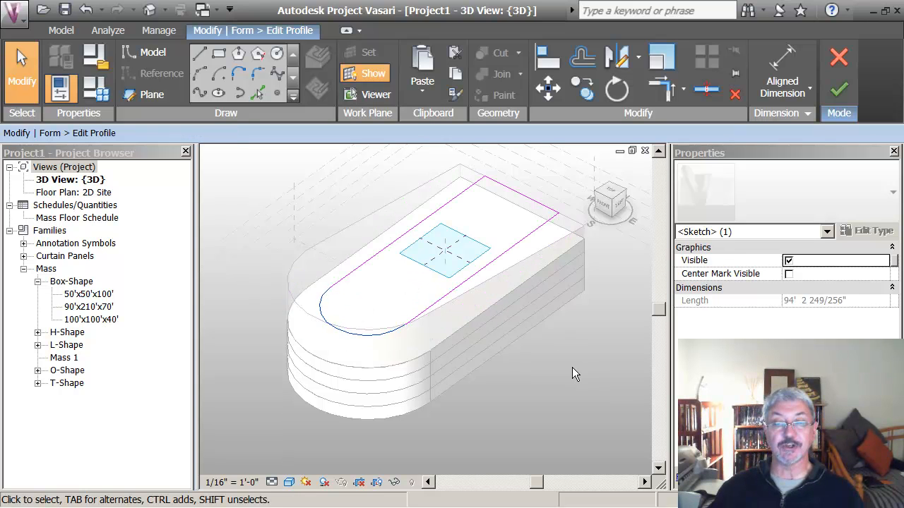
{"action": "left_click", "coordinate": [839, 89]}
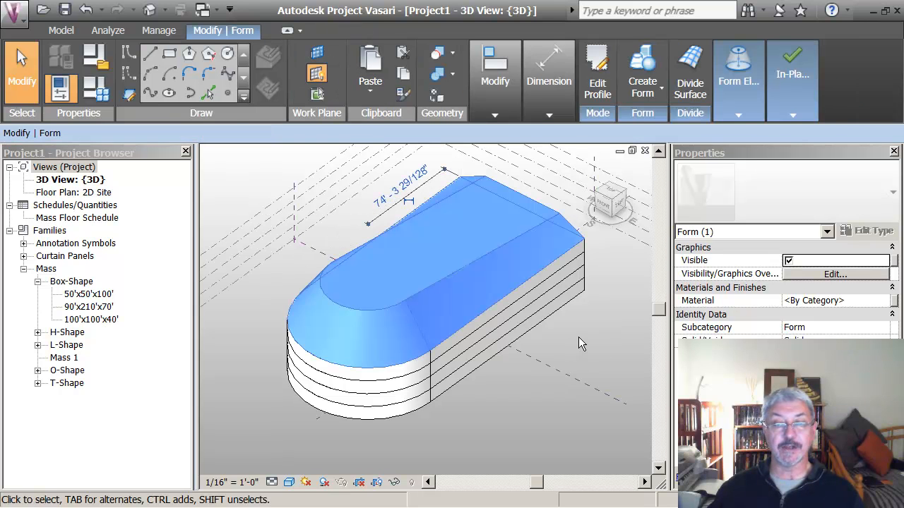
{"action": "left_click", "coordinate": [579, 337]}
{"action": "mouse_move", "coordinate": [578, 343]}
{"action": "middle_mouse_down", "text": "shift"}
{"action": "mouse_move", "coordinate": [577, 298]}
{"action": "mouse_move", "coordinate": [546, 278]}
{"action": "mouse_move", "coordinate": [494, 268]}
{"action": "mouse_move", "coordinate": [534, 295]}
{"action": "mouse_move", "coordinate": [585, 347]}
{"action": "mouse_move", "coordinate": [568, 350]}
{"action": "mouse_move", "coordinate": [579, 350]}
{"action": "middle_mouse_up", "text": "shift"}
{"action": "scroll", "coordinate": [570, 353], "scroll_direction": "up", "scroll_amount": 1}
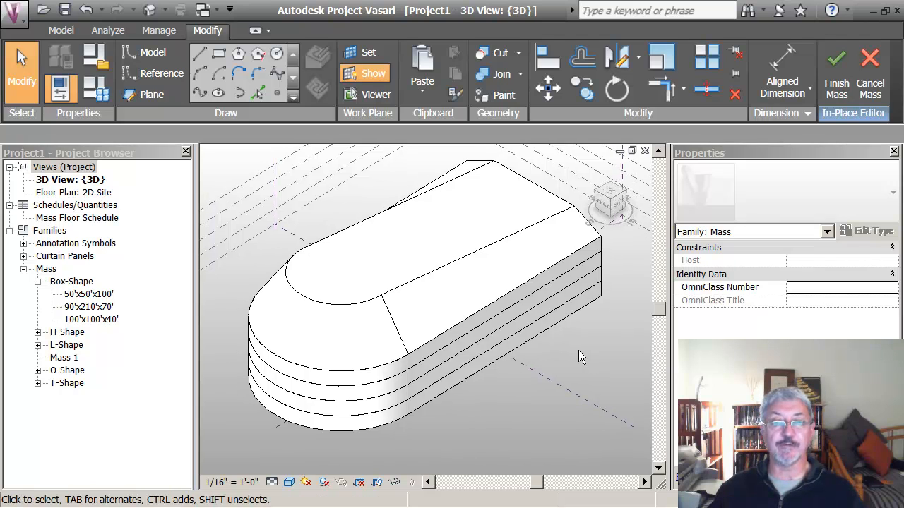